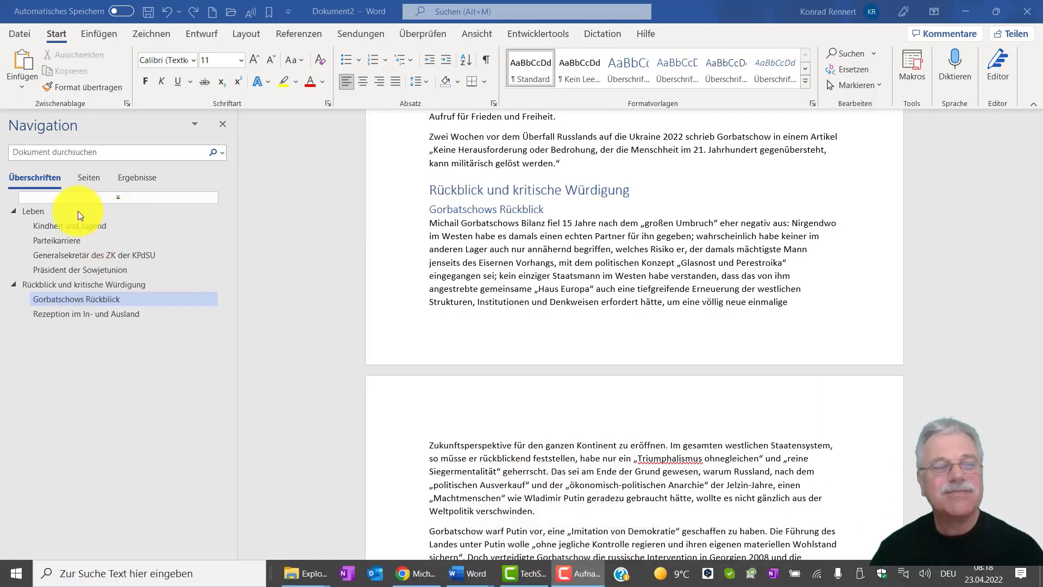
Place the cursor in the empty paragraph above the heading "Leben" and show the formatting marks.
{"action": "left_click", "coordinate": [31, 212]}
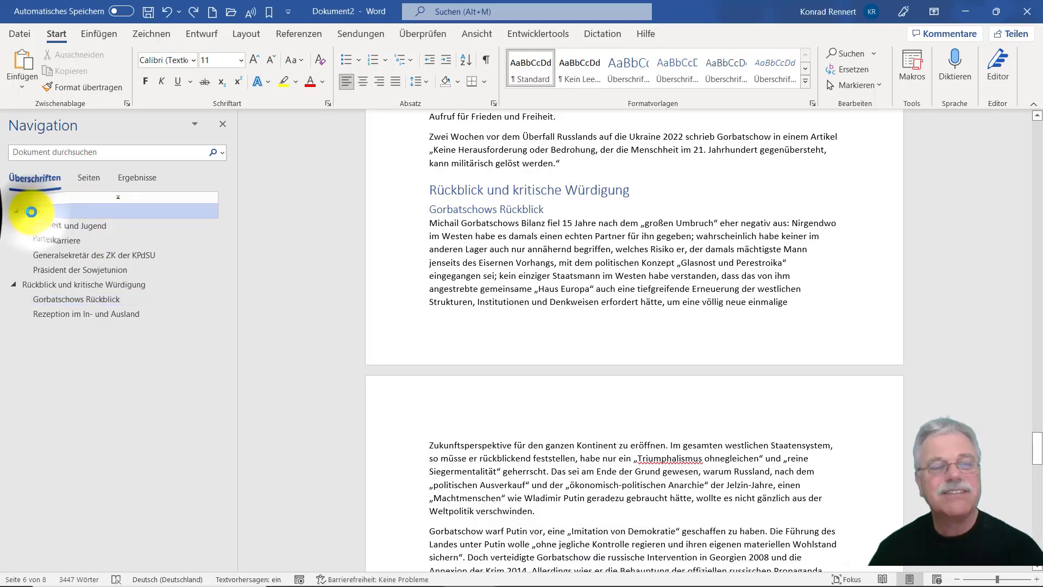
{"action": "scroll", "coordinate": [871, 451], "scroll_direction": "up", "scroll_amount": 3}
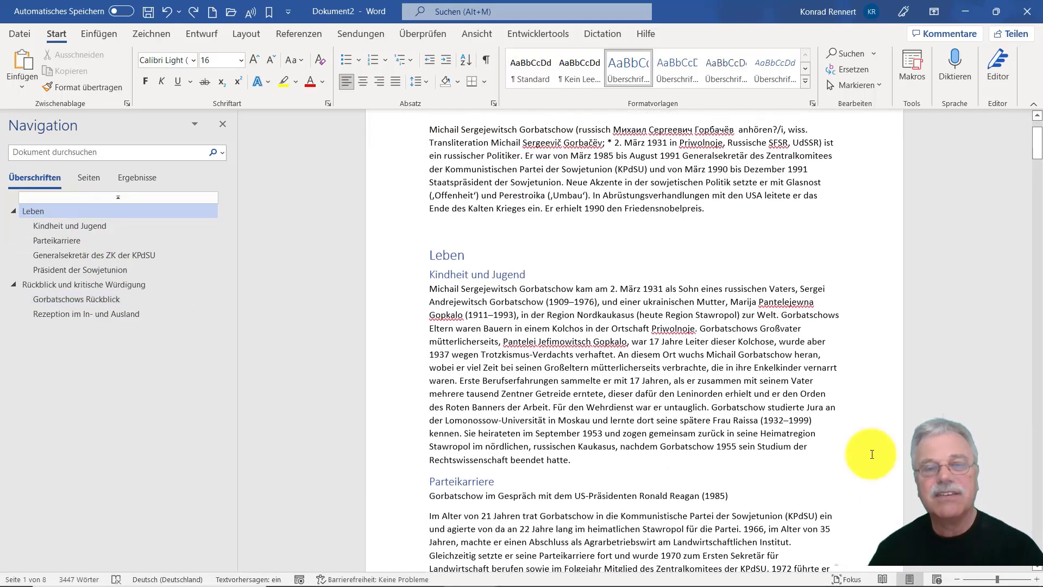
{"action": "scroll", "coordinate": [872, 454], "scroll_direction": "up", "scroll_amount": 2}
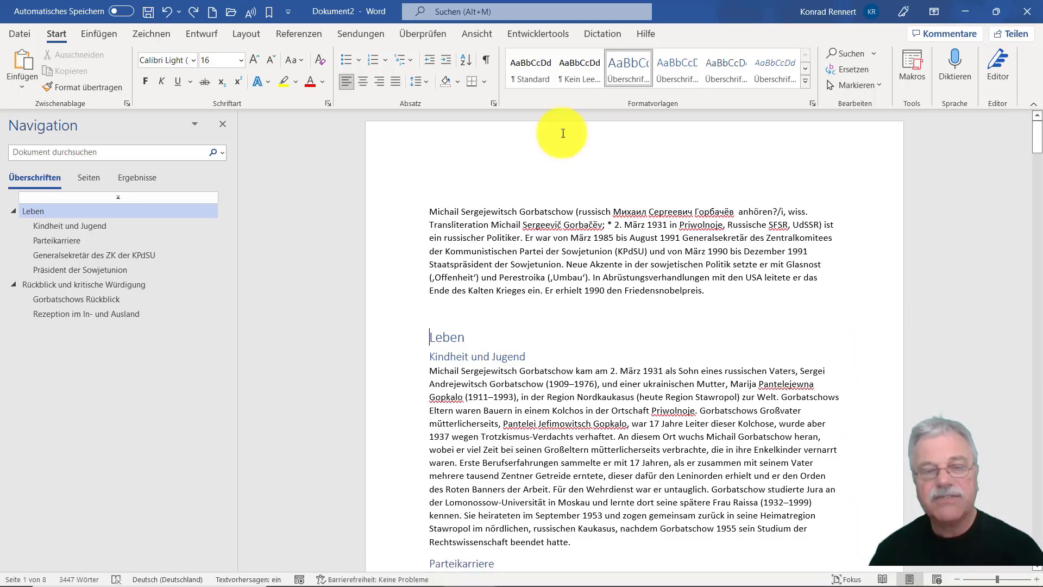
{"action": "left_click", "coordinate": [430, 312]}
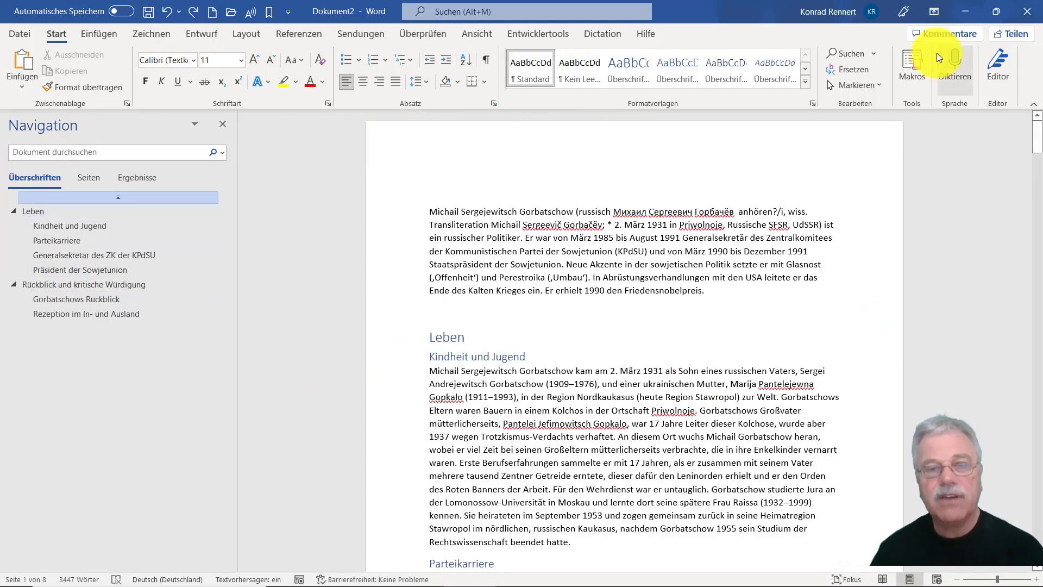
{"action": "left_click", "coordinate": [486, 59]}
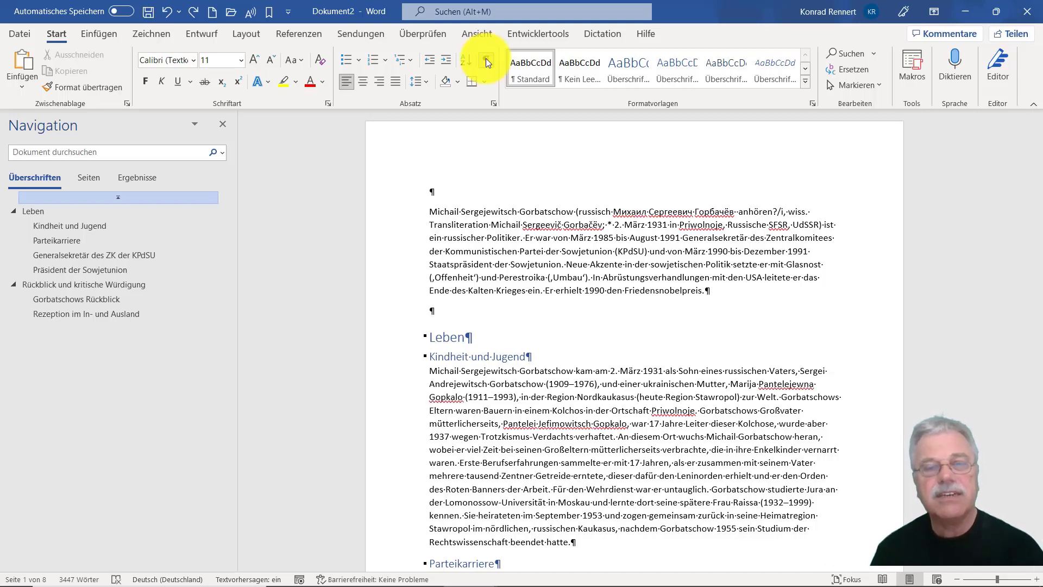
Insert the built-in table of contents "Automatisches Verzeichnis 1" at the cursor.
{"action": "left_click", "coordinate": [284, 33]}
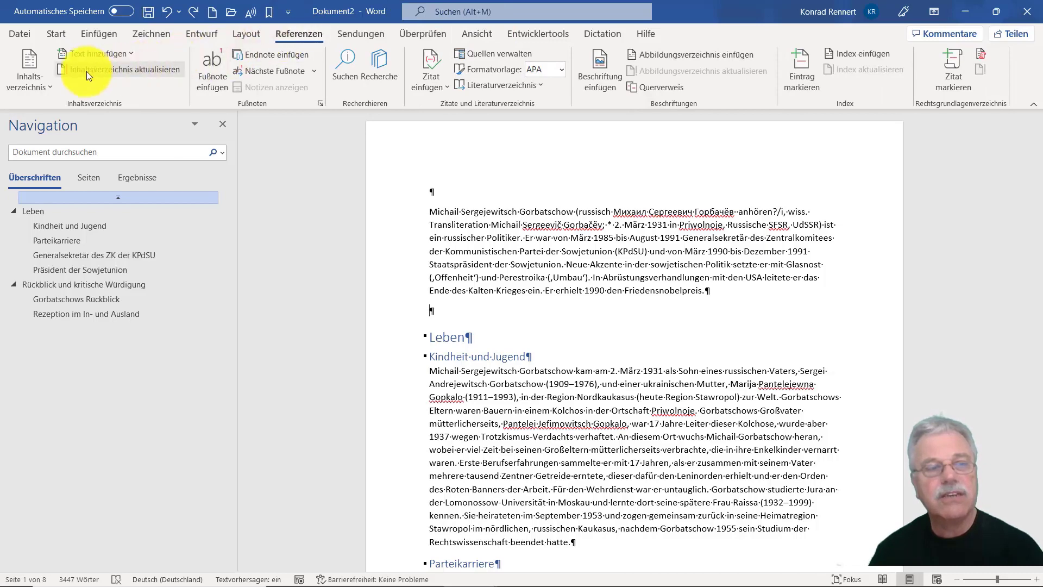
{"action": "left_click", "coordinate": [31, 63]}
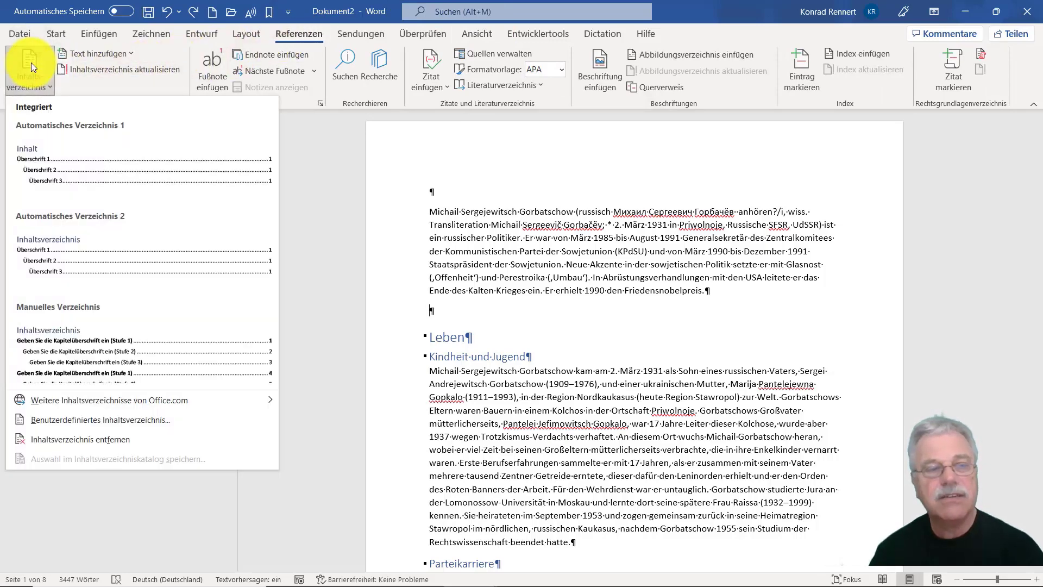
{"action": "left_click", "coordinate": [65, 178]}
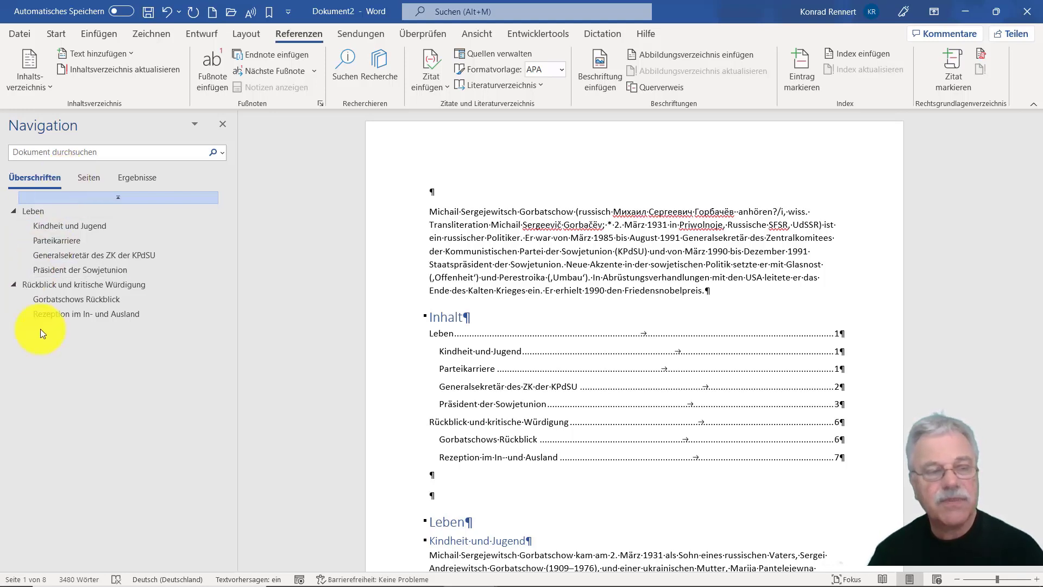
Remove the manual number 1.6 before "Nachsowjetisches Politikengagement" and format the line as Überschrift 2.
{"action": "left_click", "coordinate": [50, 285]}
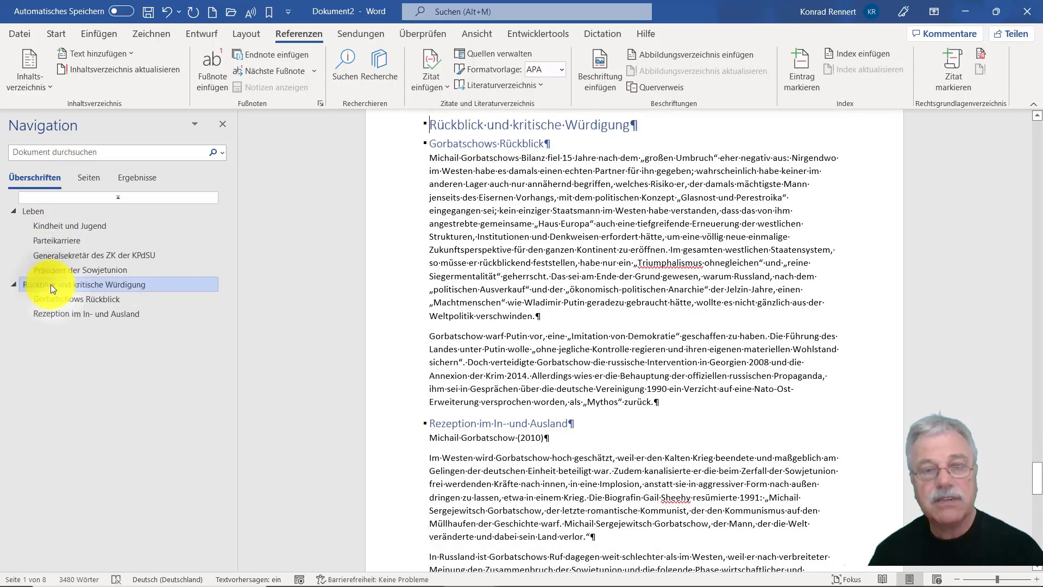
{"action": "scroll", "coordinate": [634, 337], "scroll_direction": "up", "scroll_amount": 15}
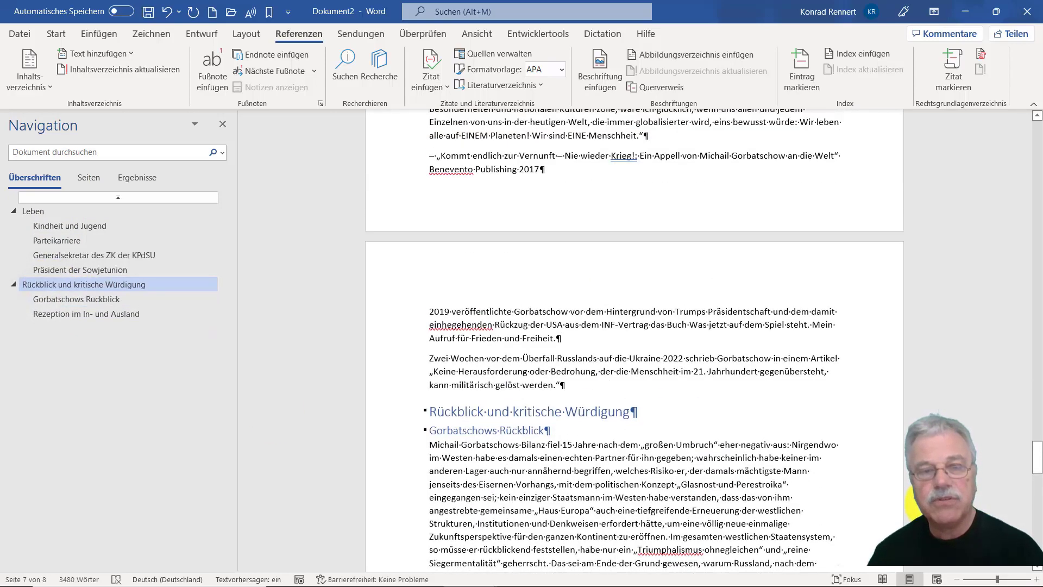
{"action": "scroll", "coordinate": [635, 336], "scroll_direction": "up", "scroll_amount": 15}
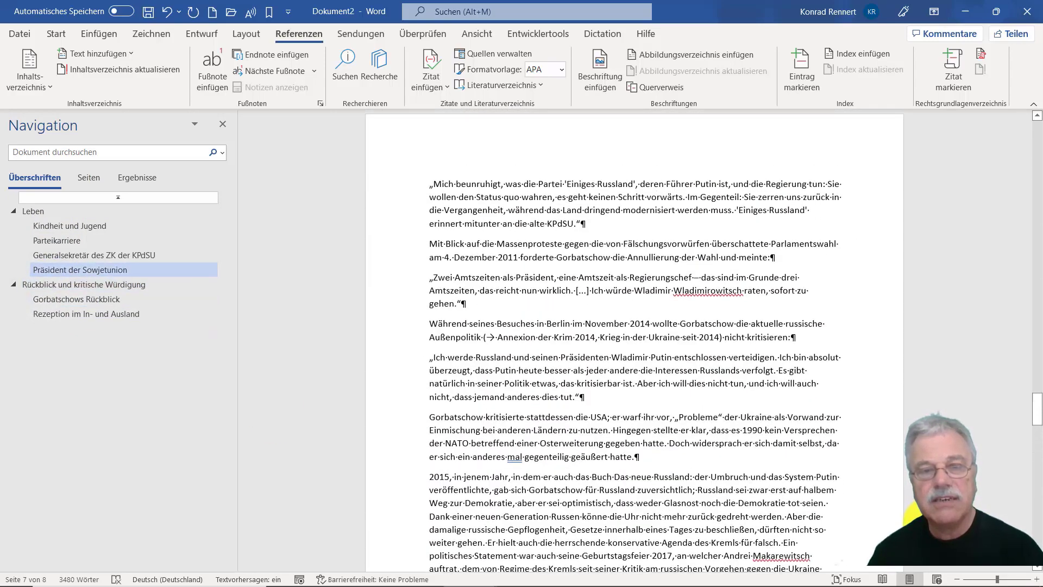
{"action": "scroll", "coordinate": [635, 336], "scroll_direction": "up", "scroll_amount": 15}
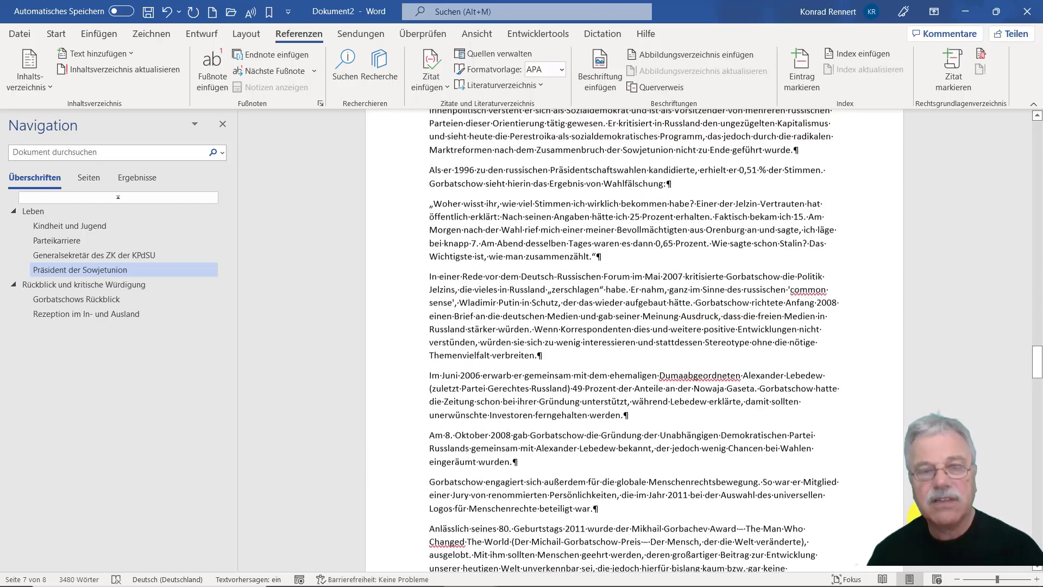
{"action": "scroll", "coordinate": [924, 514], "scroll_direction": "up", "scroll_amount": 3}
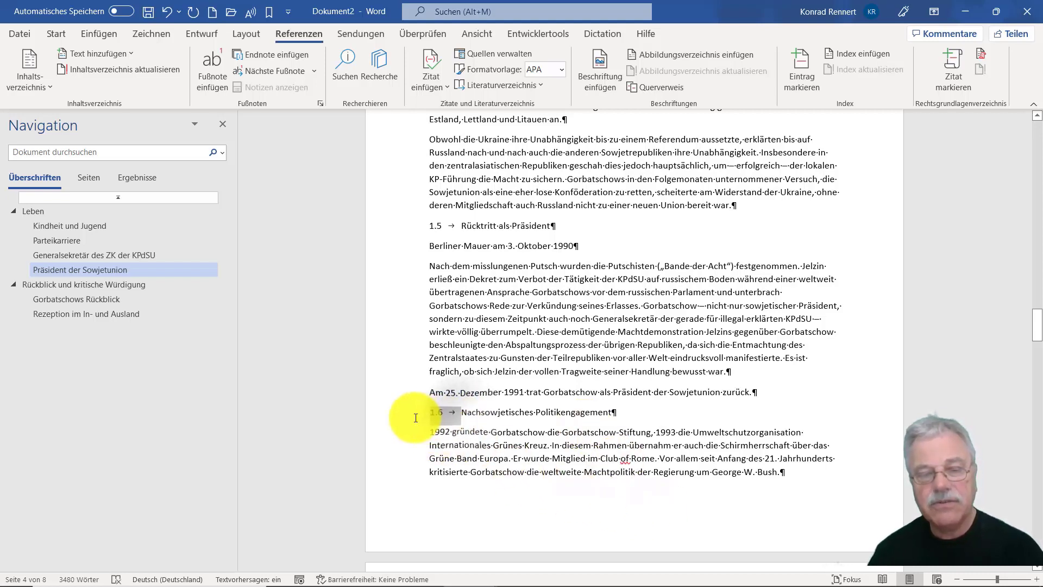
{"action": "left_click", "coordinate": [434, 413]}
{"action": "key", "text": "BackSpace"}
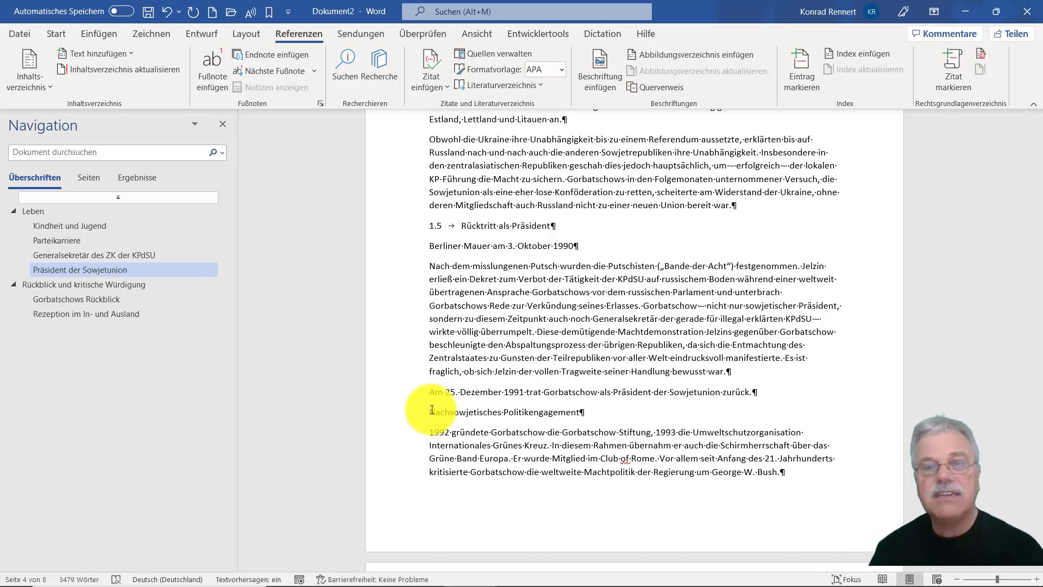
{"action": "left_click", "coordinate": [63, 37]}
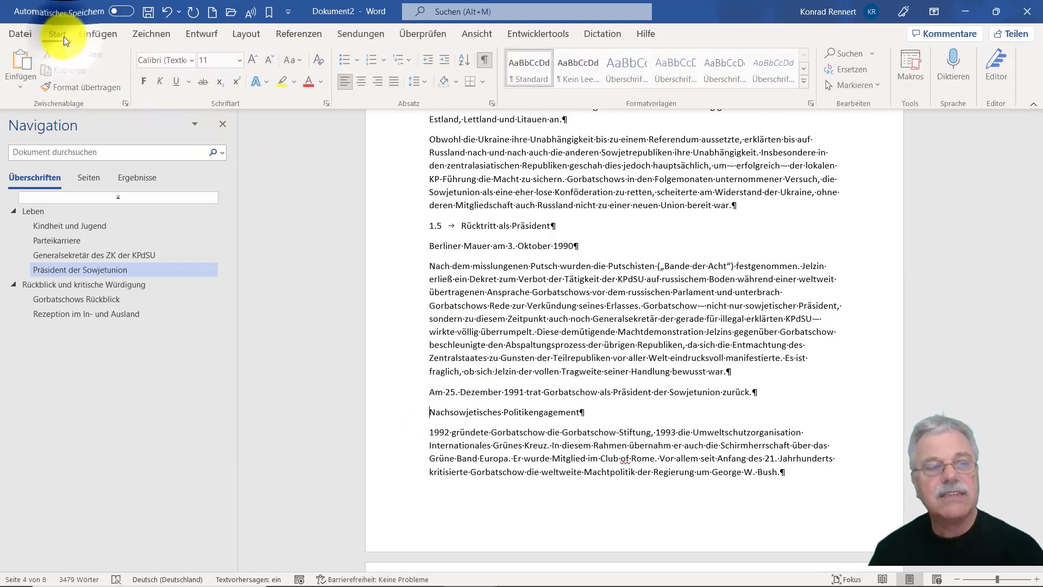
{"action": "left_click", "coordinate": [680, 69]}
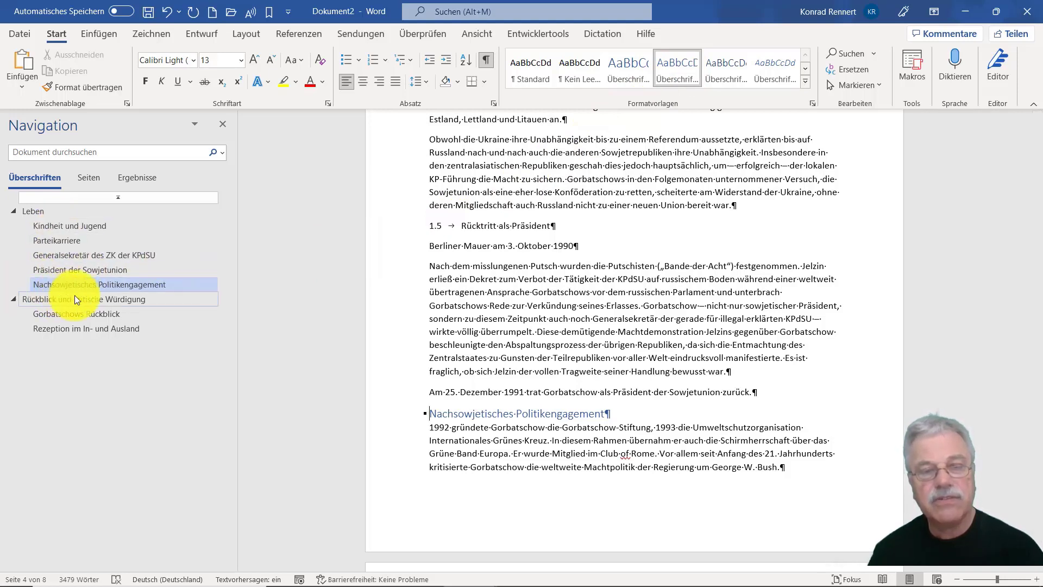
Delete the manual number 1.5 before "Rücktritt als Präsident" and apply the Überschrift 2 style to it.
{"action": "left_click", "coordinate": [430, 226]}
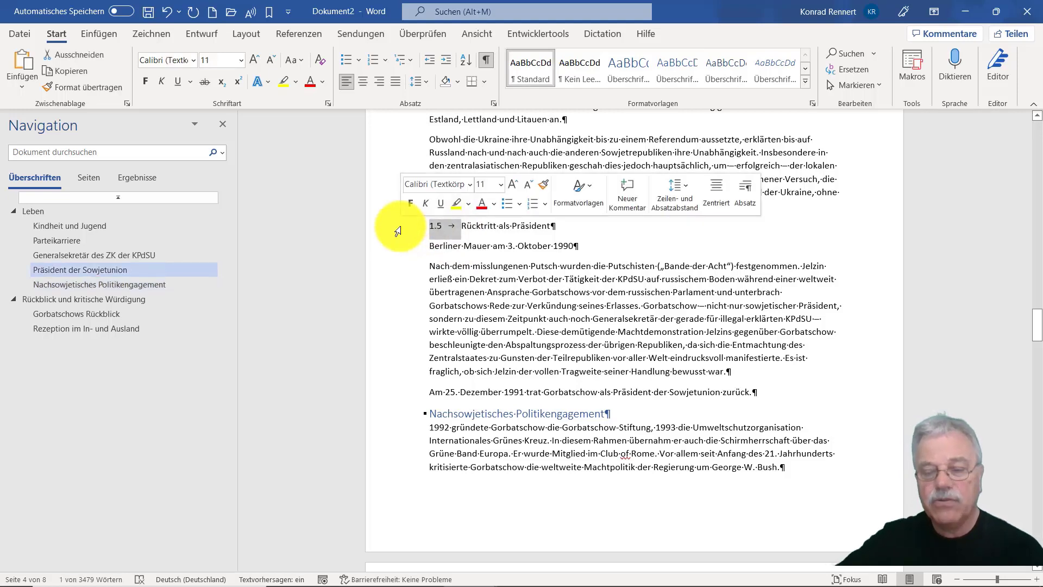
{"action": "key", "text": "Delete"}
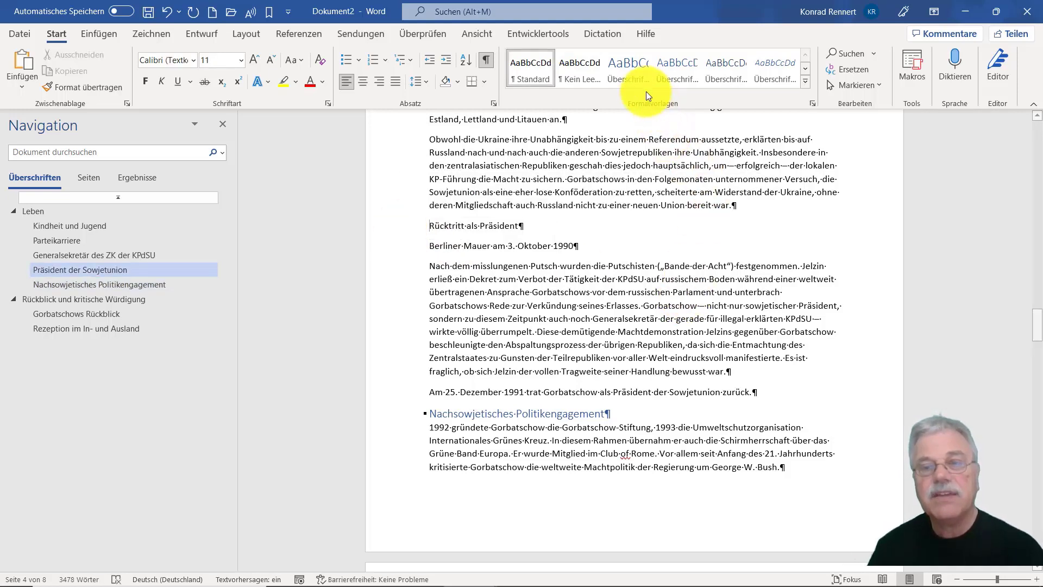
{"action": "left_click", "coordinate": [663, 68]}
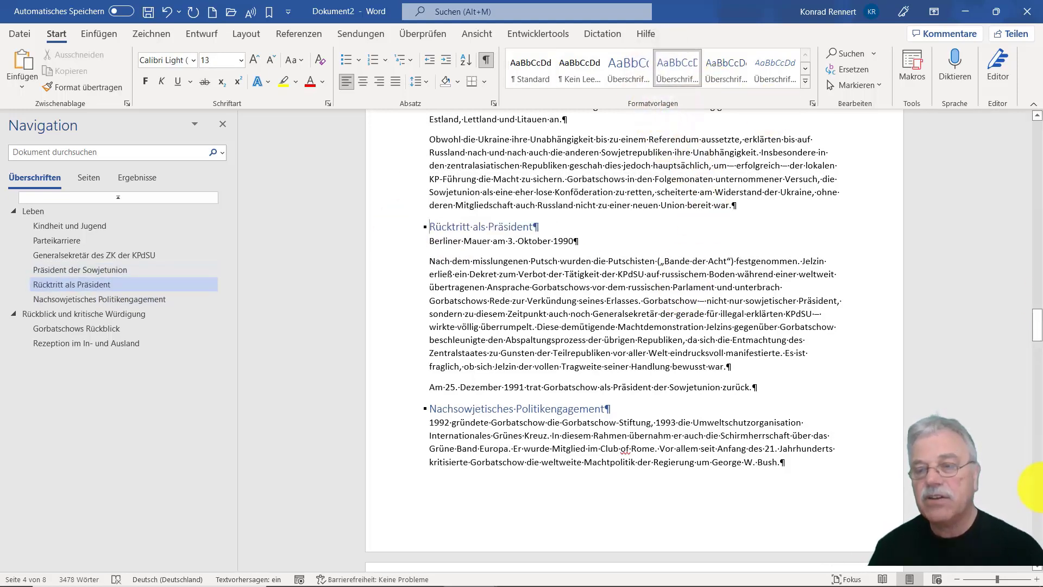
Update the entire table of contents on the first page, including entries and page numbers.
{"action": "left_click_drag", "start_coordinate": [1038, 326], "coordinate": [1036, 116]}
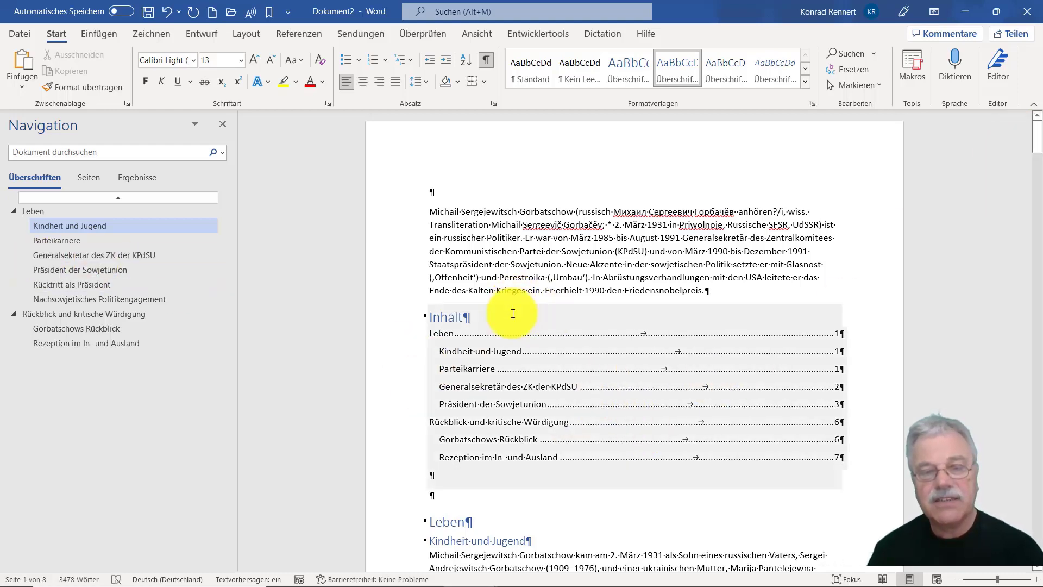
{"action": "left_click", "coordinate": [512, 314]}
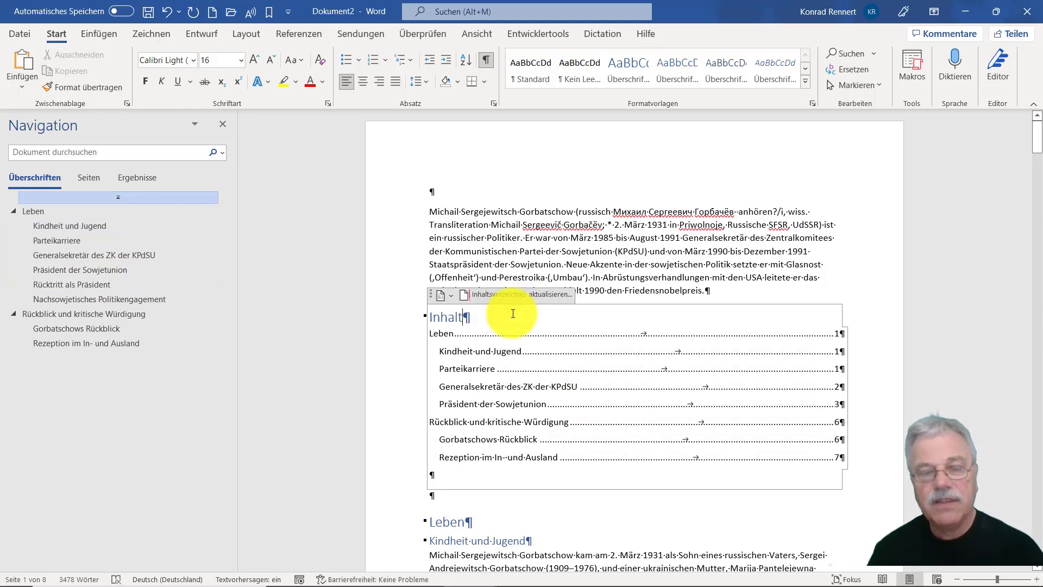
{"action": "left_click", "coordinate": [494, 294]}
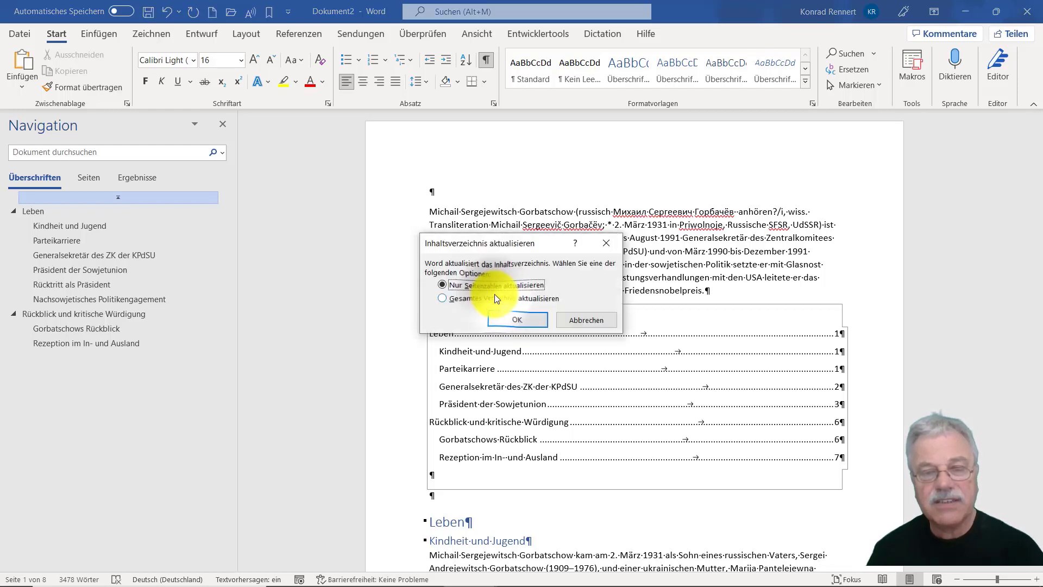
{"action": "left_click", "coordinate": [443, 298]}
{"action": "left_click", "coordinate": [530, 319]}
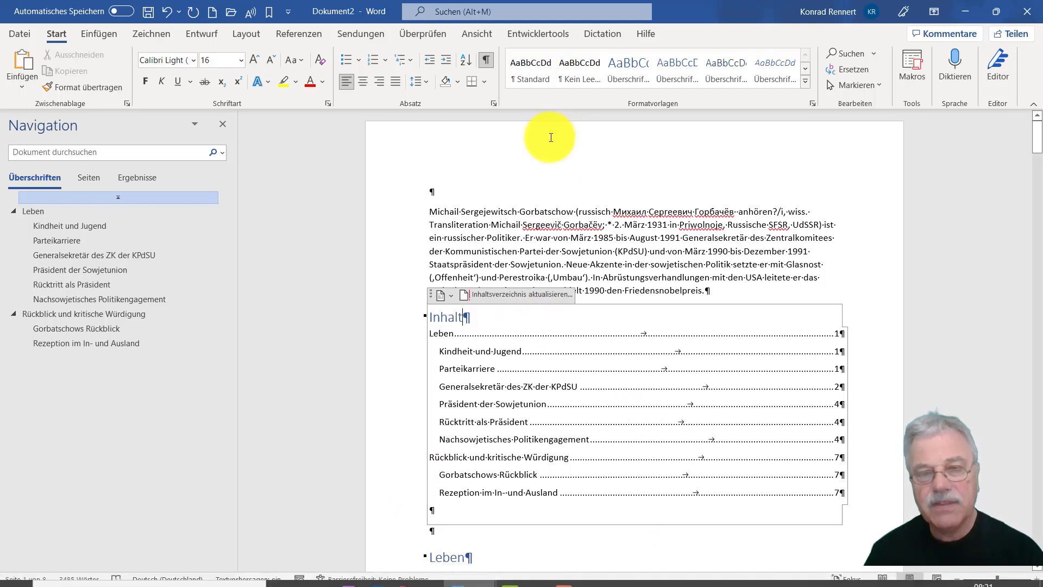
Apply the black-and-white style set with numbered headings and underlined main headings to the whole document.
{"action": "scroll", "coordinate": [538, 359], "scroll_direction": "down", "scroll_amount": 1}
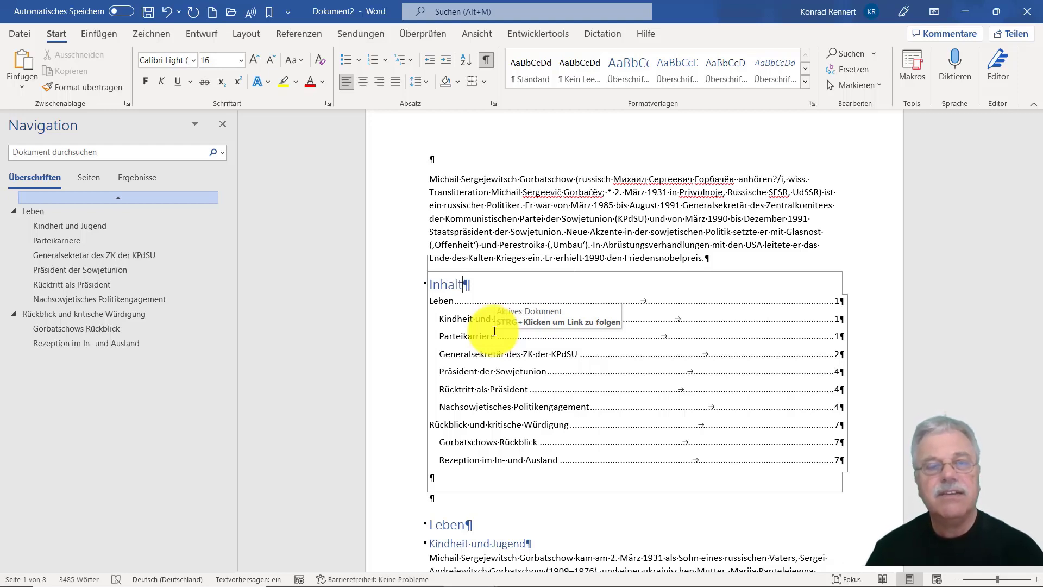
{"action": "left_click", "coordinate": [204, 29]}
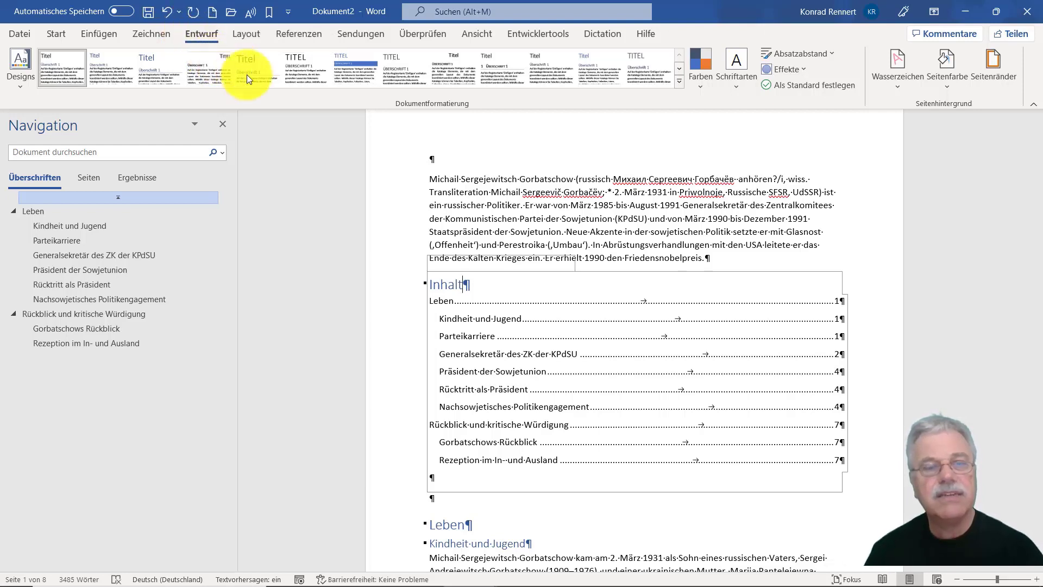
{"action": "left_click", "coordinate": [21, 90]}
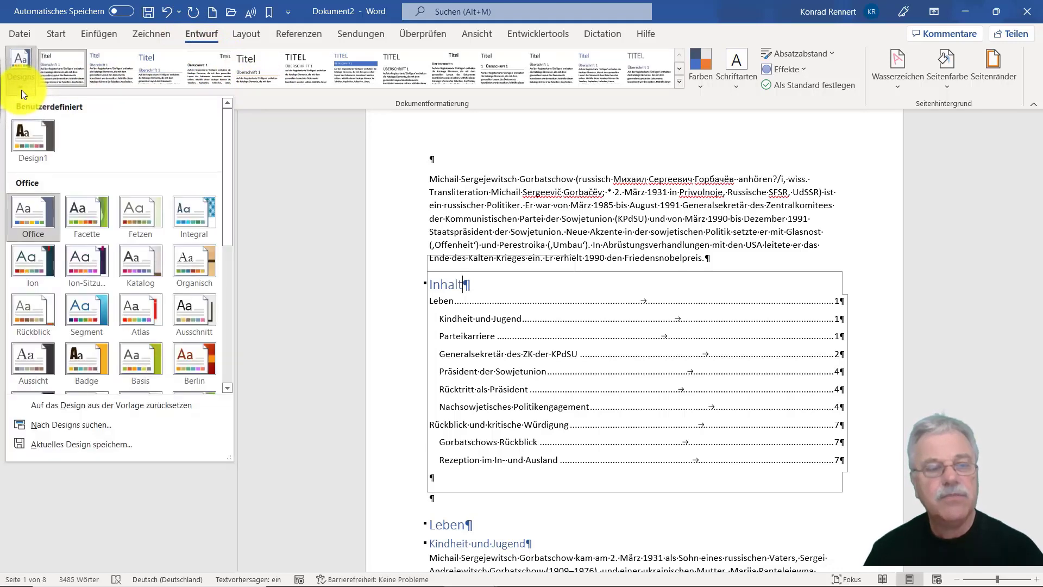
{"action": "left_click", "coordinate": [391, 103]}
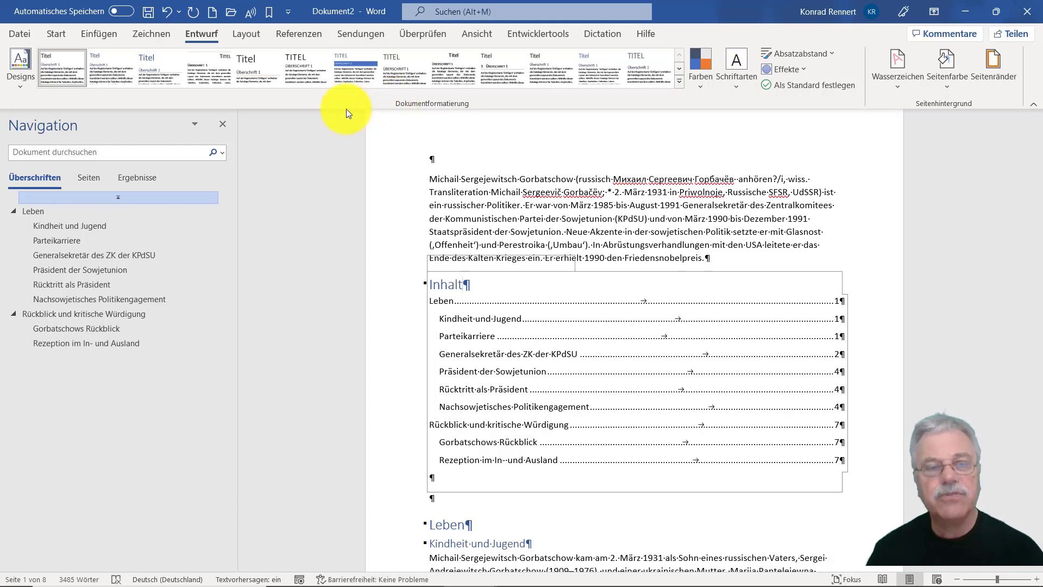
{"action": "left_click", "coordinate": [348, 69]}
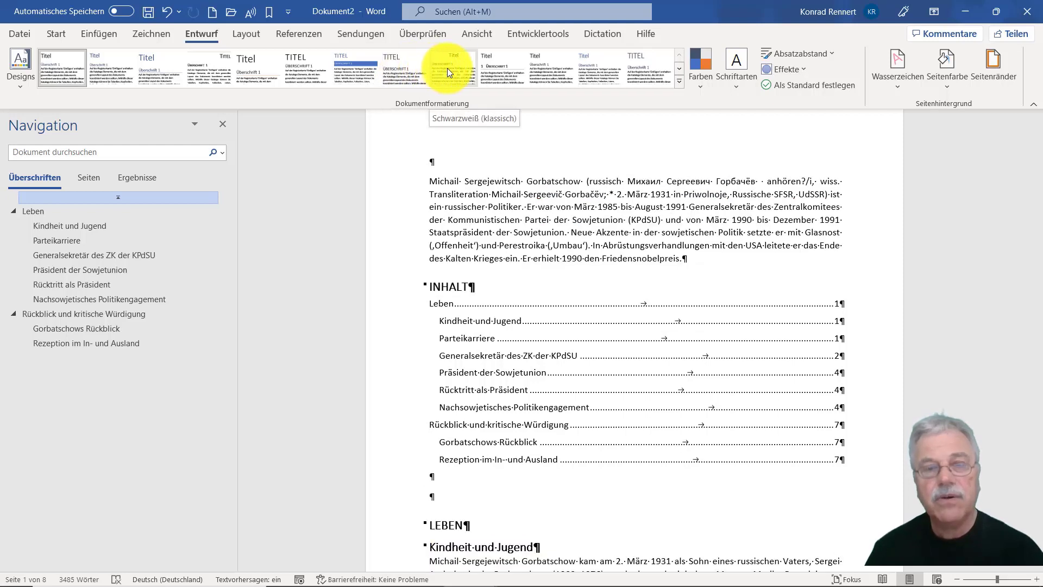
{"action": "left_click", "coordinate": [503, 66]}
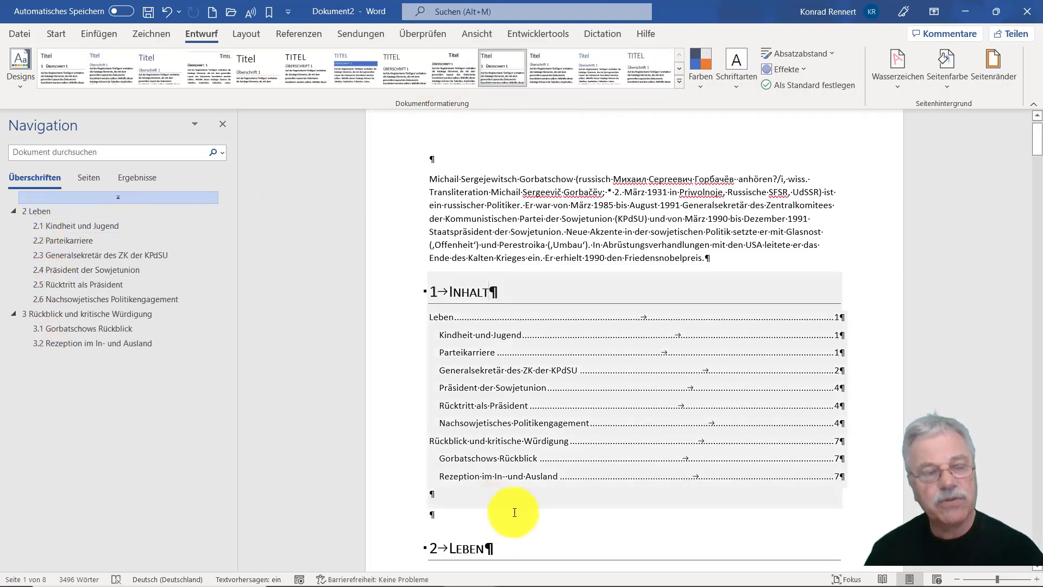
Check the heading numbering at Rücktritt als Präsident, Nachsowjetisches Politikengagement and Leben, and return to the start of the document.
{"action": "scroll", "coordinate": [598, 522], "scroll_direction": "down", "scroll_amount": 2}
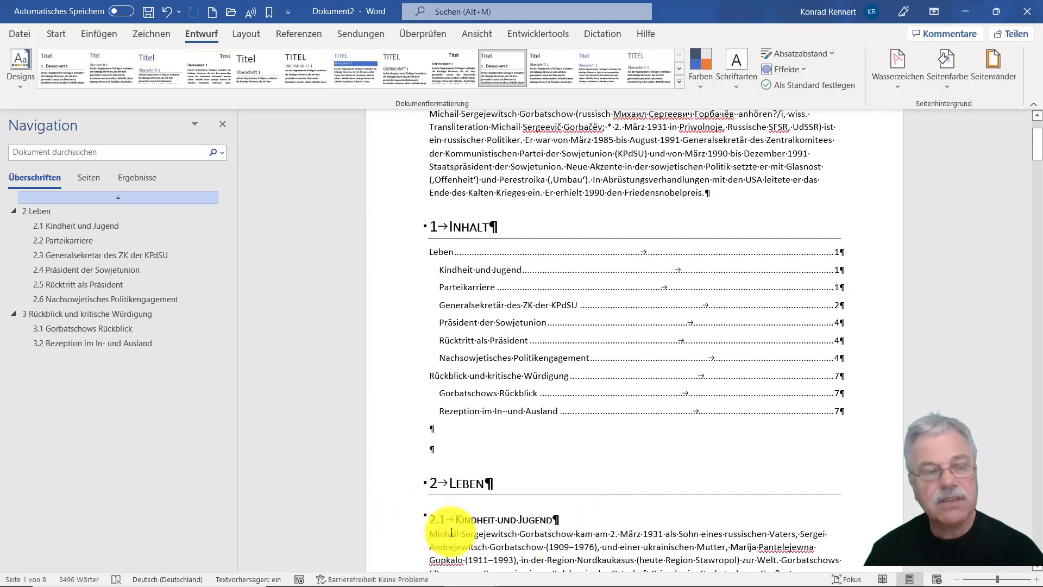
{"action": "left_click", "coordinate": [67, 283]}
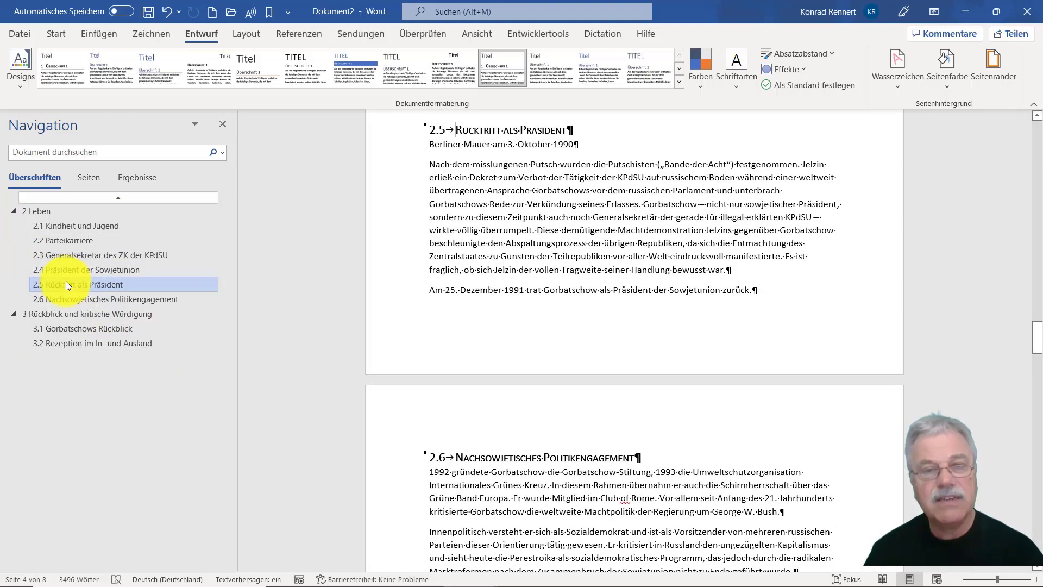
{"action": "left_click", "coordinate": [59, 300]}
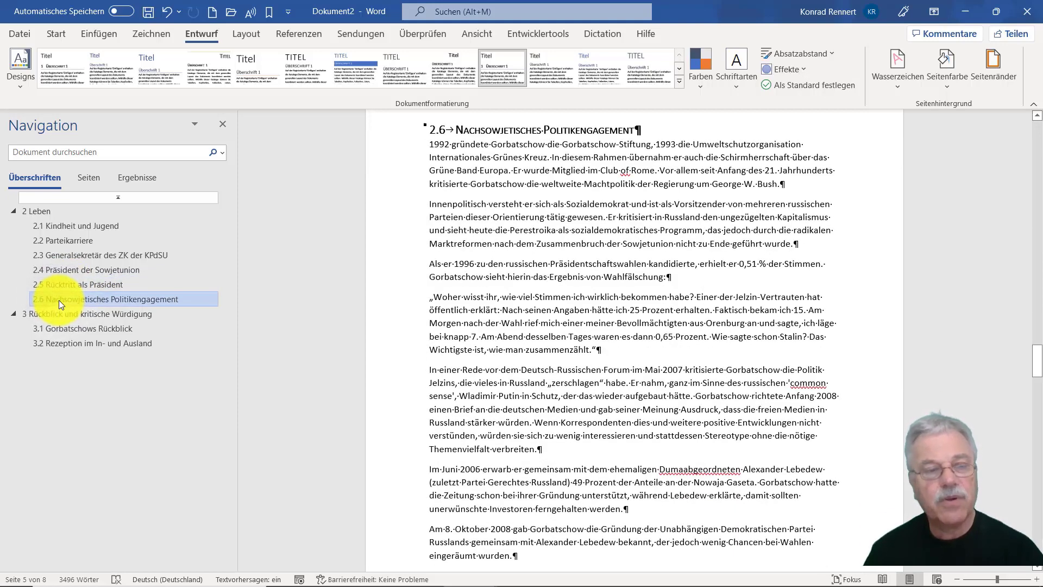
{"action": "left_click", "coordinate": [43, 211]}
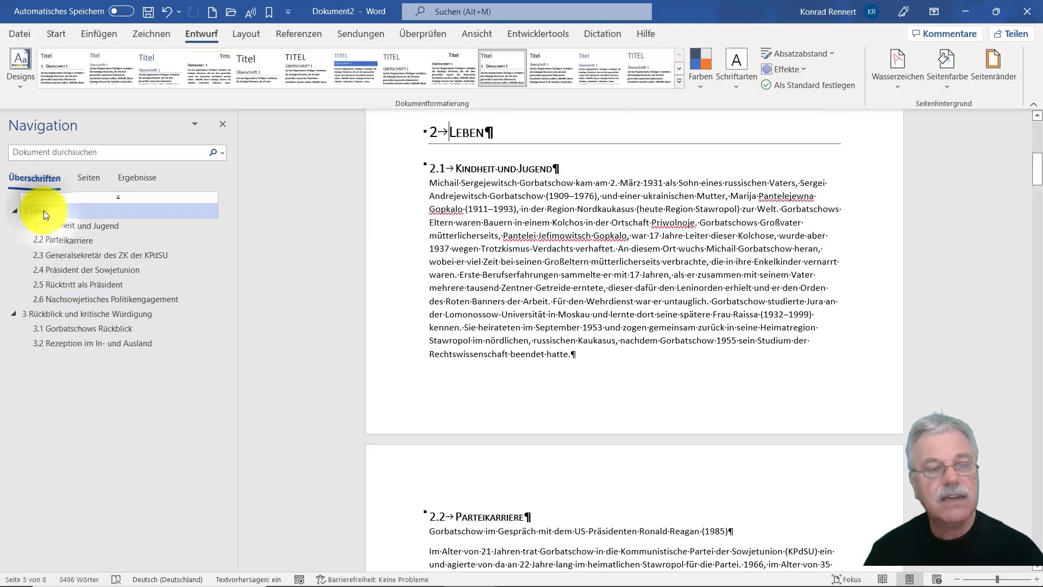
{"action": "scroll", "coordinate": [1029, 435], "scroll_direction": "up", "scroll_amount": 5}
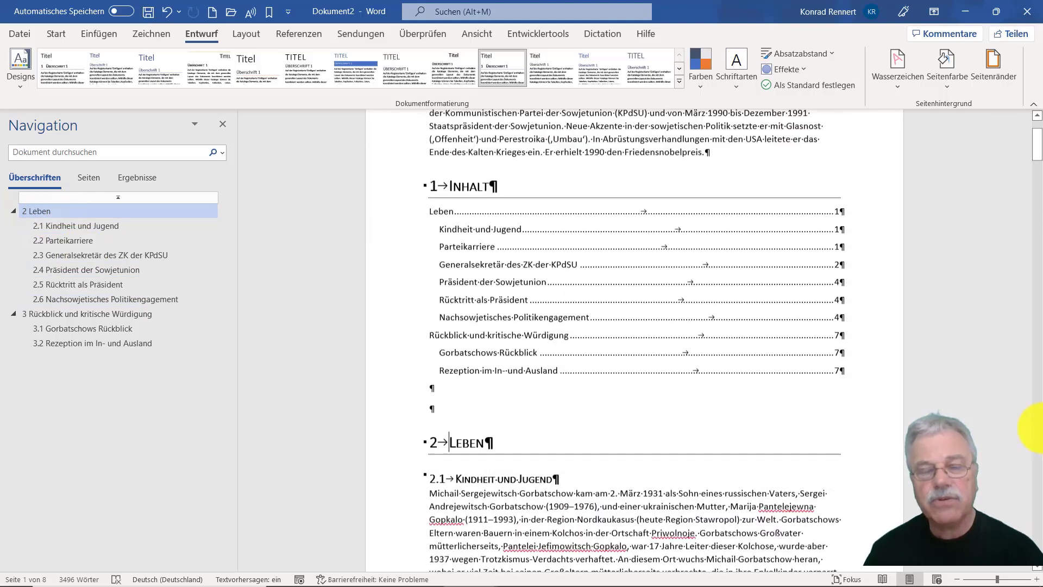
{"action": "scroll", "coordinate": [1039, 431], "scroll_direction": "up", "scroll_amount": 3}
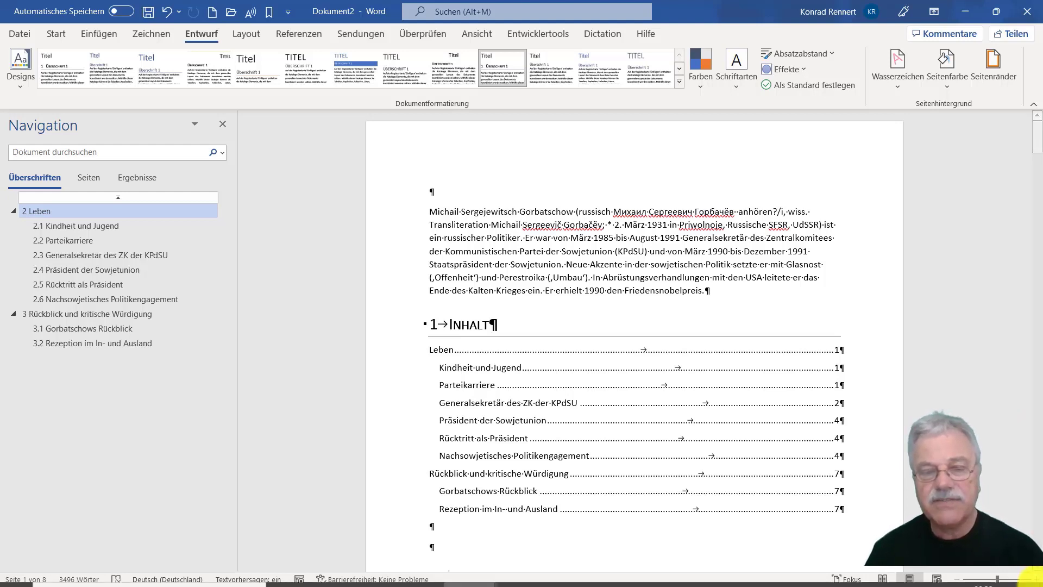
Update the entire table of contents so that its entries take over the new heading numbers.
{"action": "left_click", "coordinate": [515, 361]}
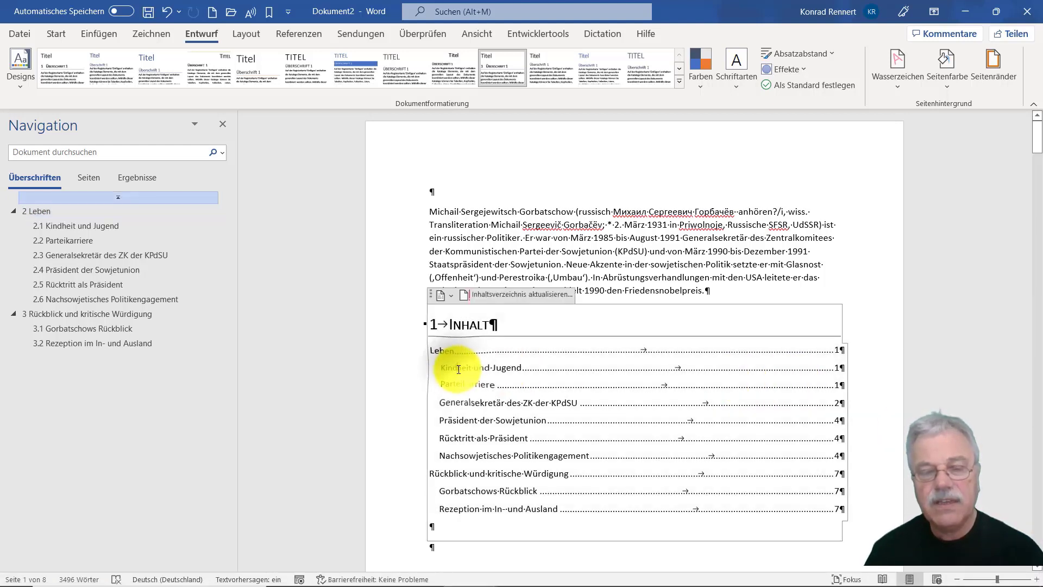
{"action": "left_click", "coordinate": [492, 296]}
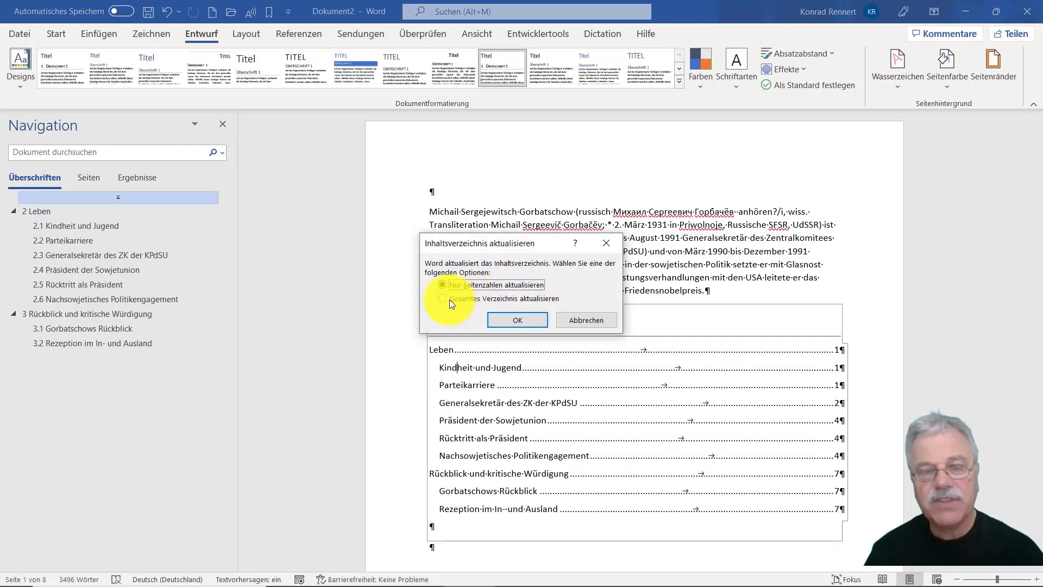
{"action": "left_click", "coordinate": [446, 300]}
{"action": "left_click", "coordinate": [515, 321]}
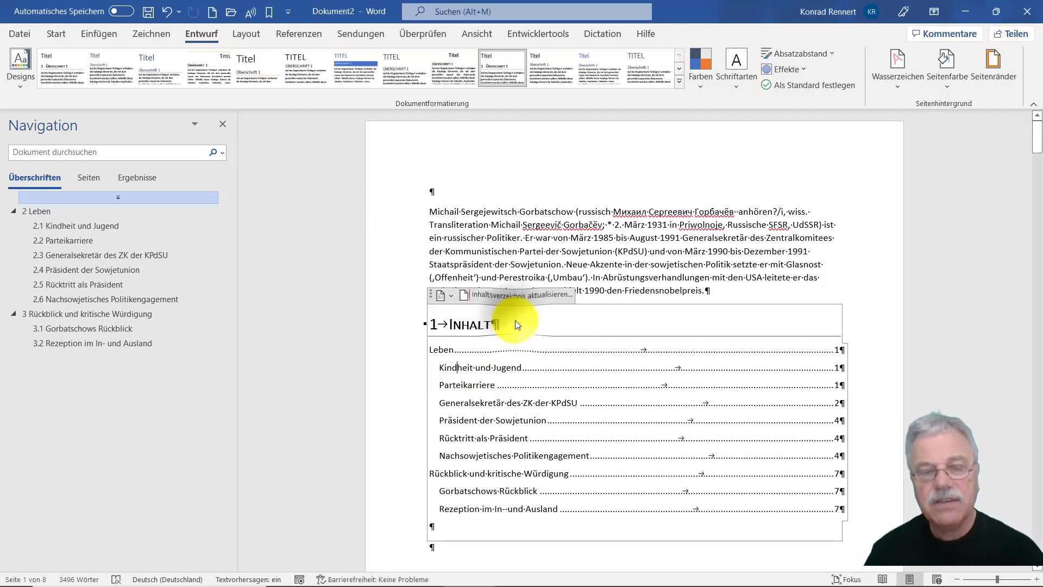
{"action": "left_click", "coordinate": [640, 426]}
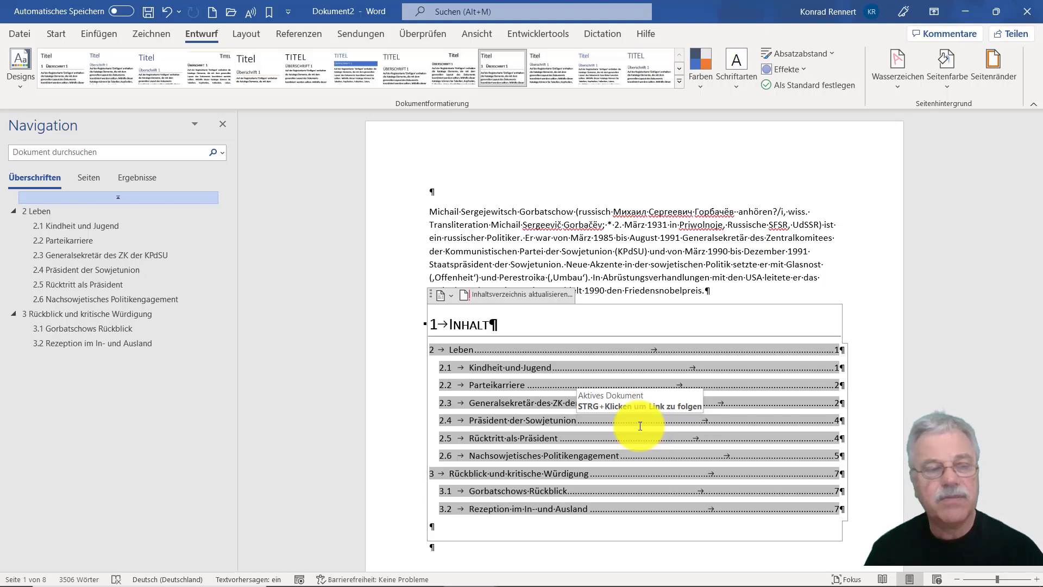
Go to the heading "Generalsekretär des ZK der KPdSU" and demote it to the Überschrift 3 style.
{"action": "left_click", "coordinate": [54, 257]}
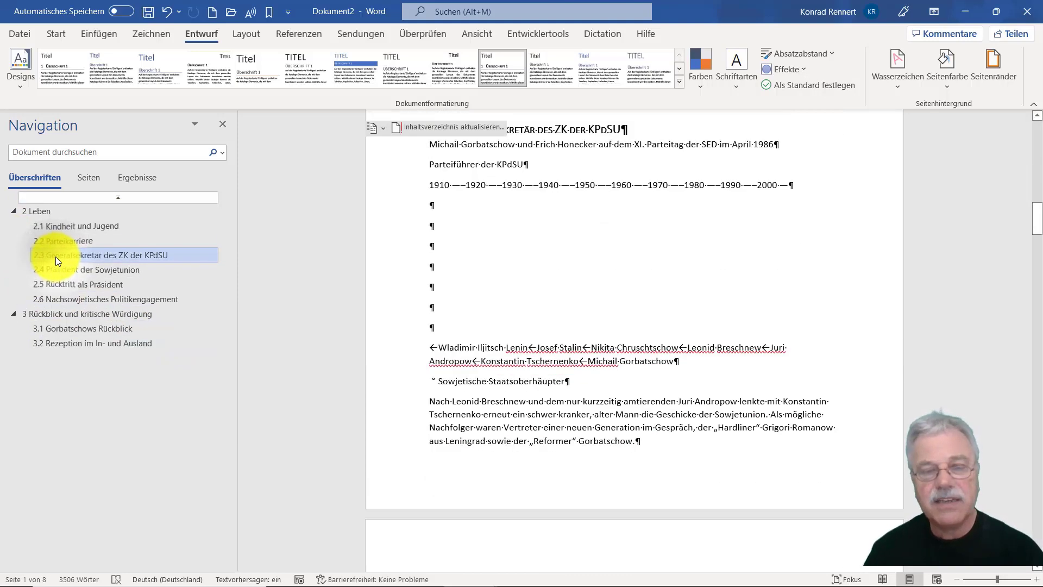
{"action": "scroll", "coordinate": [976, 482], "scroll_direction": "up", "scroll_amount": 3}
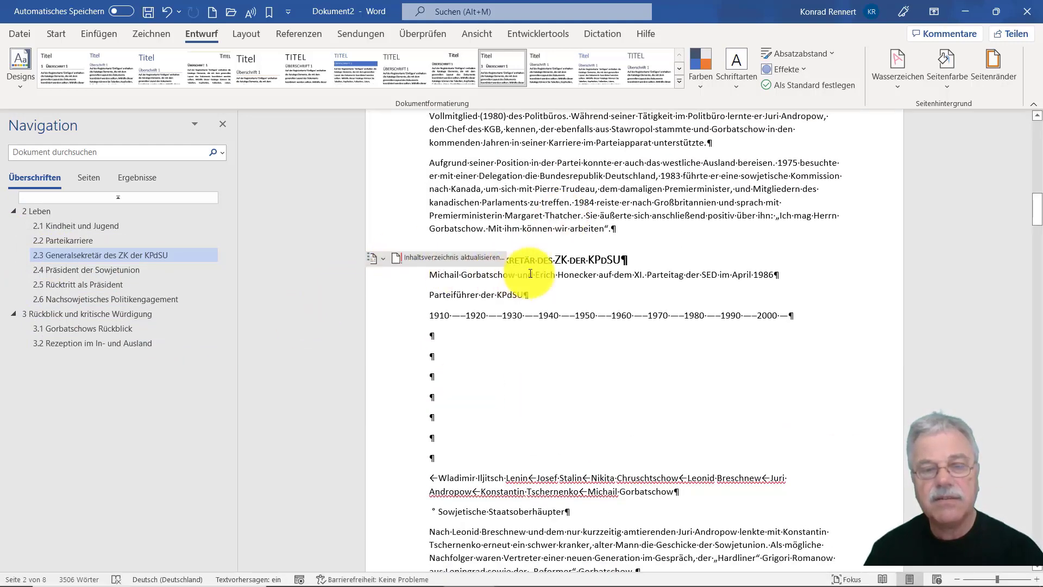
{"action": "left_click", "coordinate": [584, 266]}
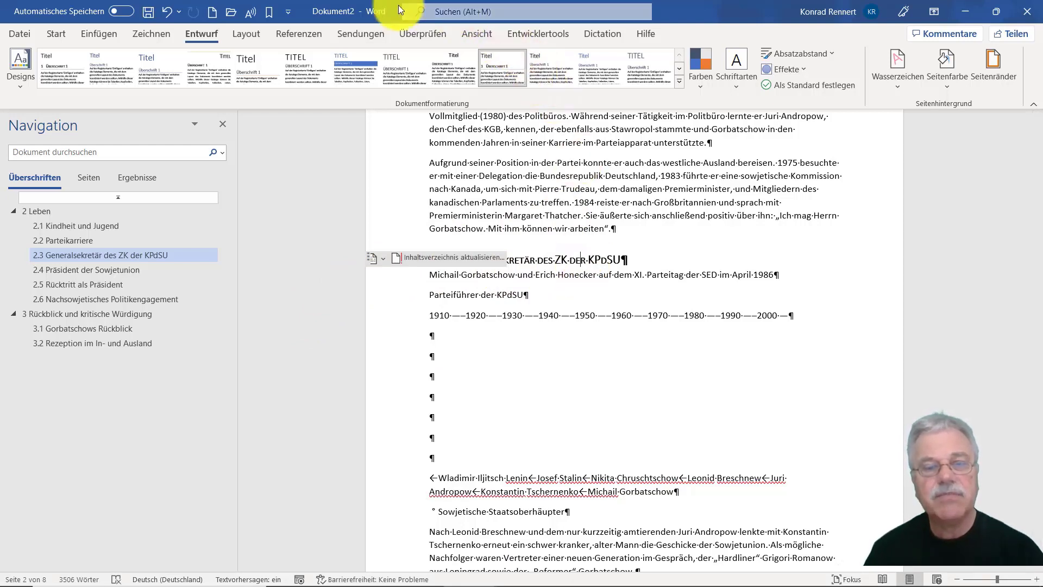
{"action": "key", "text": "alt+3"}
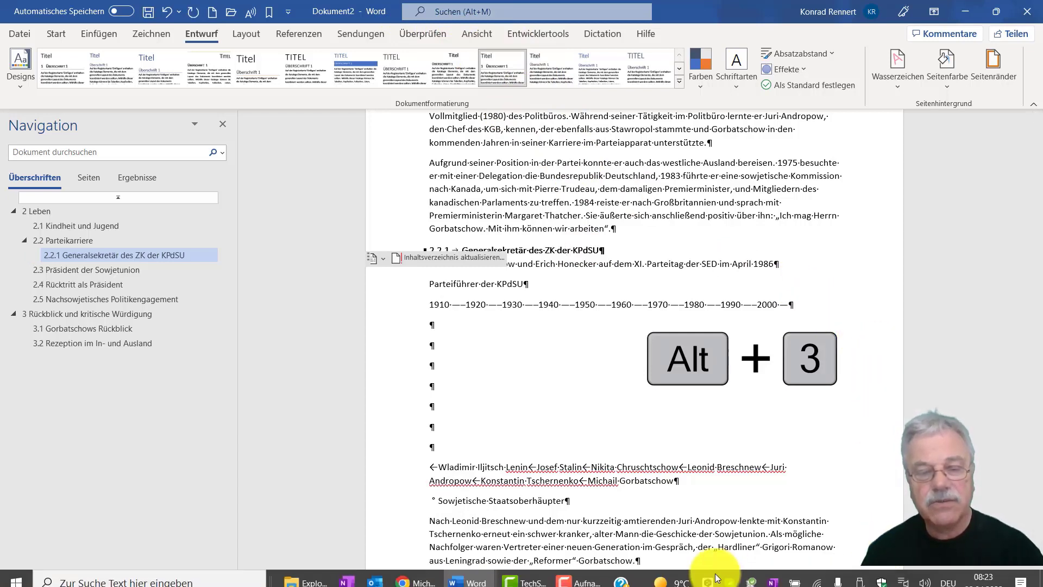
Try the styles Überschrift 3, Überschrift 2 and Überschrift 1 in turn on the line "Sowjetische Staatsoberhäupter".
{"action": "left_click", "coordinate": [472, 480]}
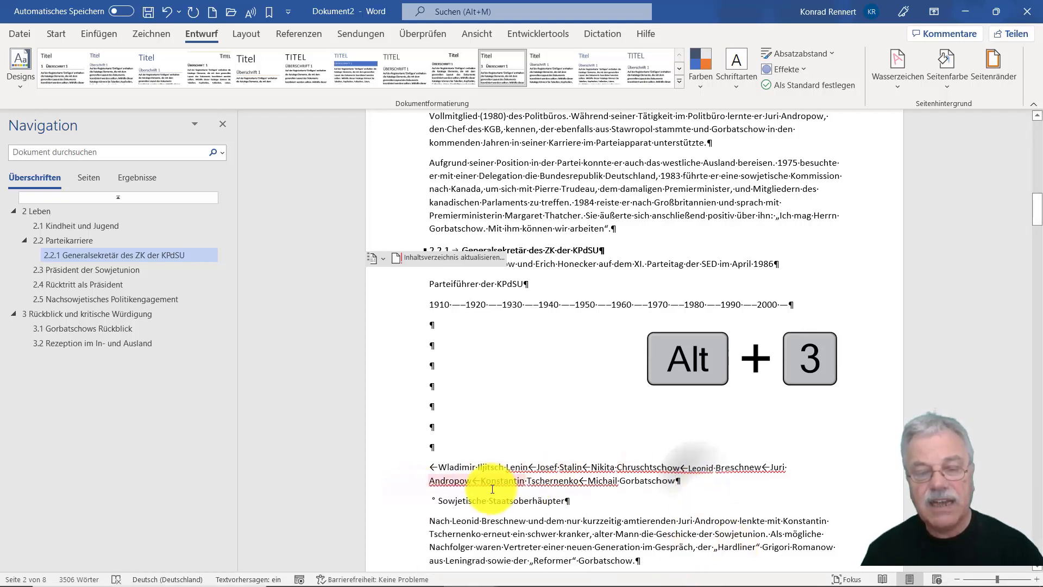
{"action": "left_click", "coordinate": [477, 501]}
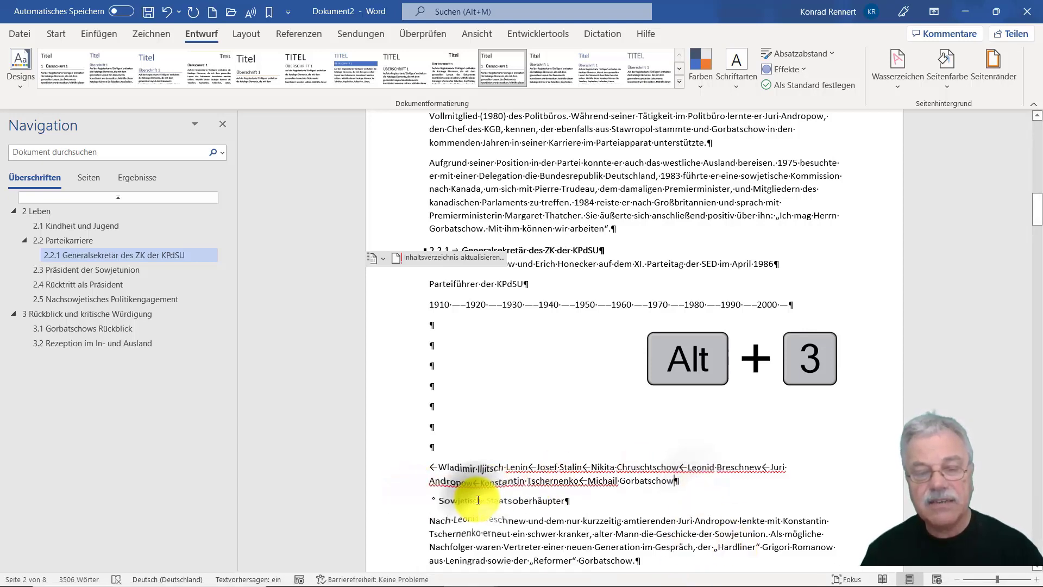
{"action": "left_click", "coordinate": [56, 30]}
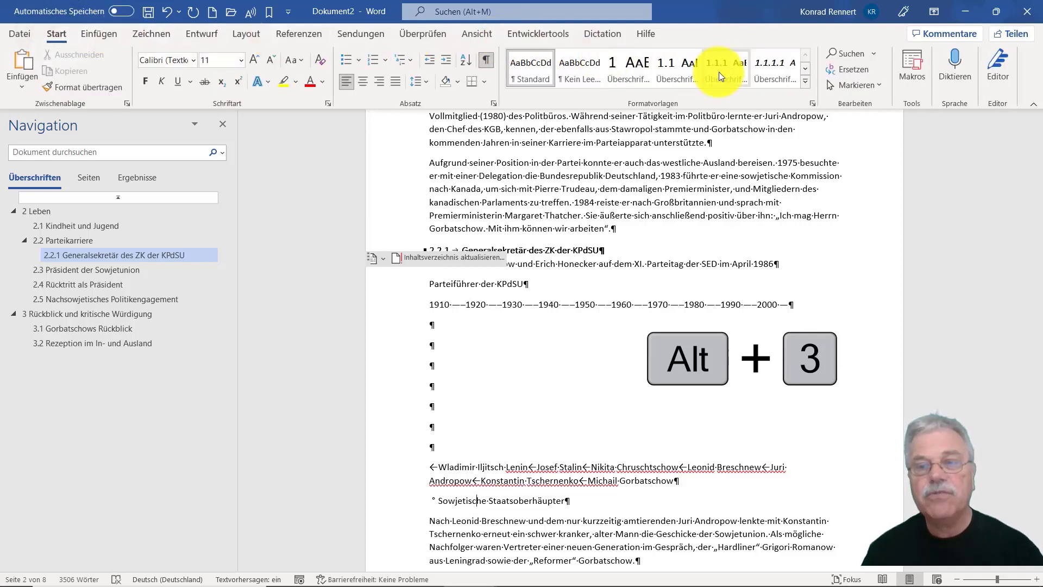
{"action": "key", "text": "alt+3"}
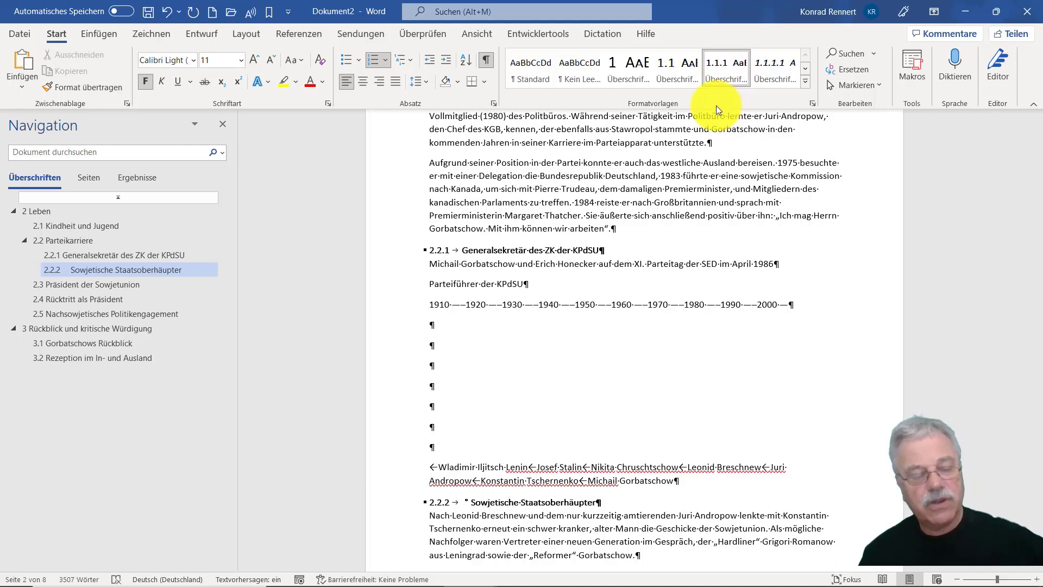
{"action": "key", "text": "alt+2"}
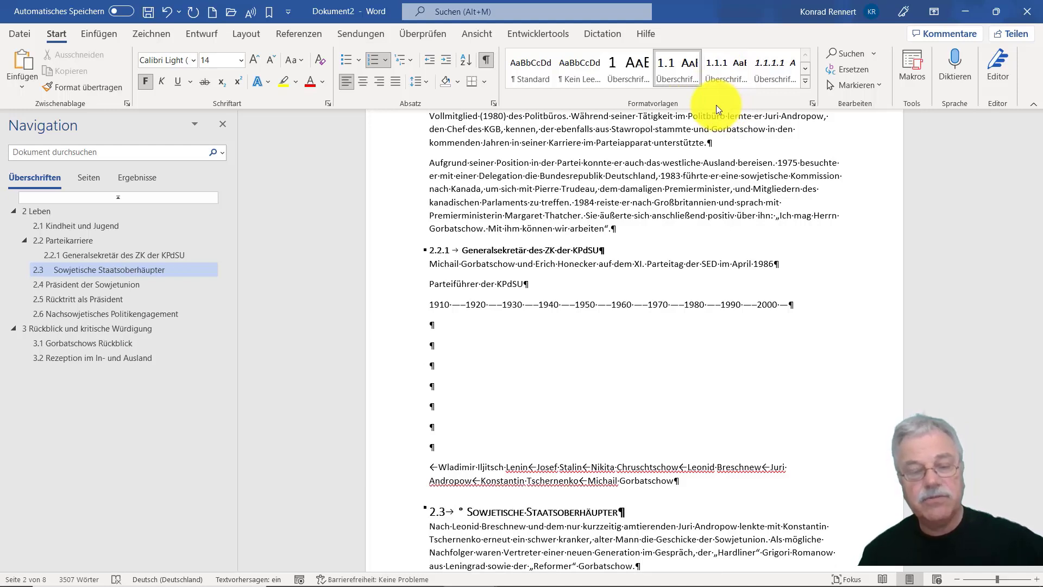
{"action": "key", "text": "alt+1"}
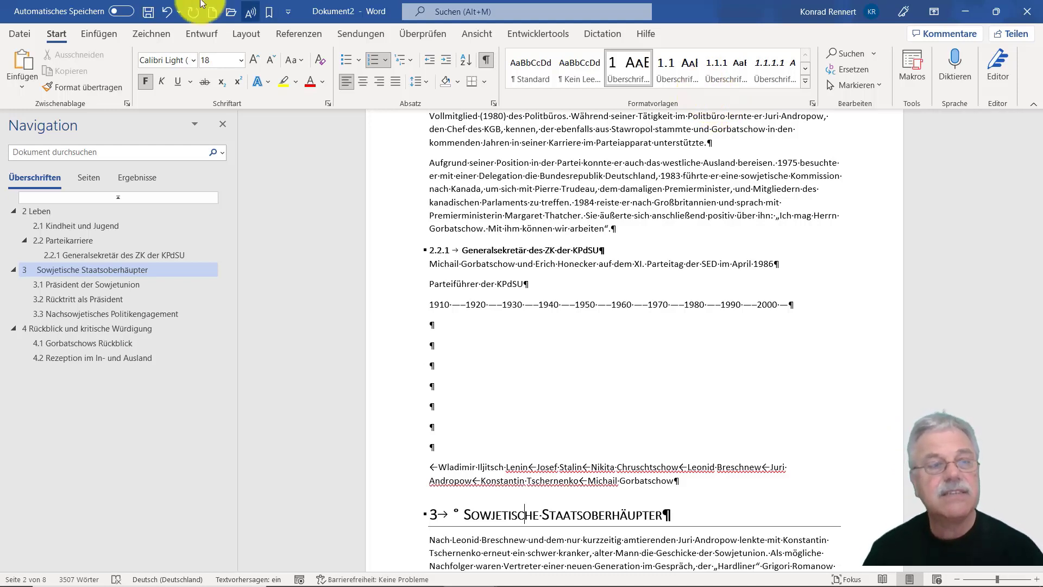
Undo the heading styles on "Sowjetische Staatsoberhäupter" and reapply Überschrift 2 to "Generalsekretär des ZK der KPdSU".
{"action": "left_click", "coordinate": [167, 10]}
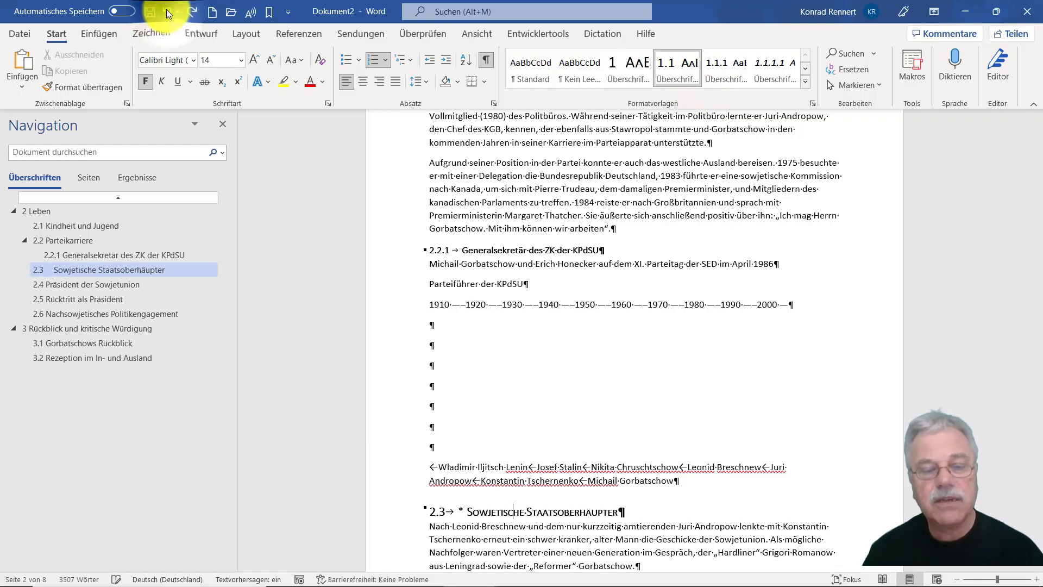
{"action": "left_click", "coordinate": [167, 8]}
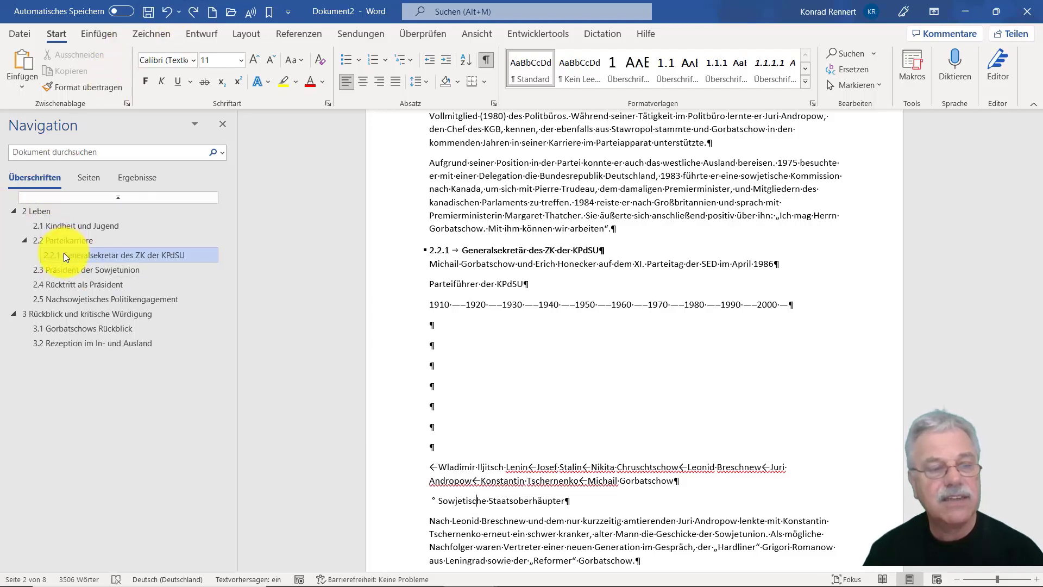
{"action": "left_click", "coordinate": [527, 251]}
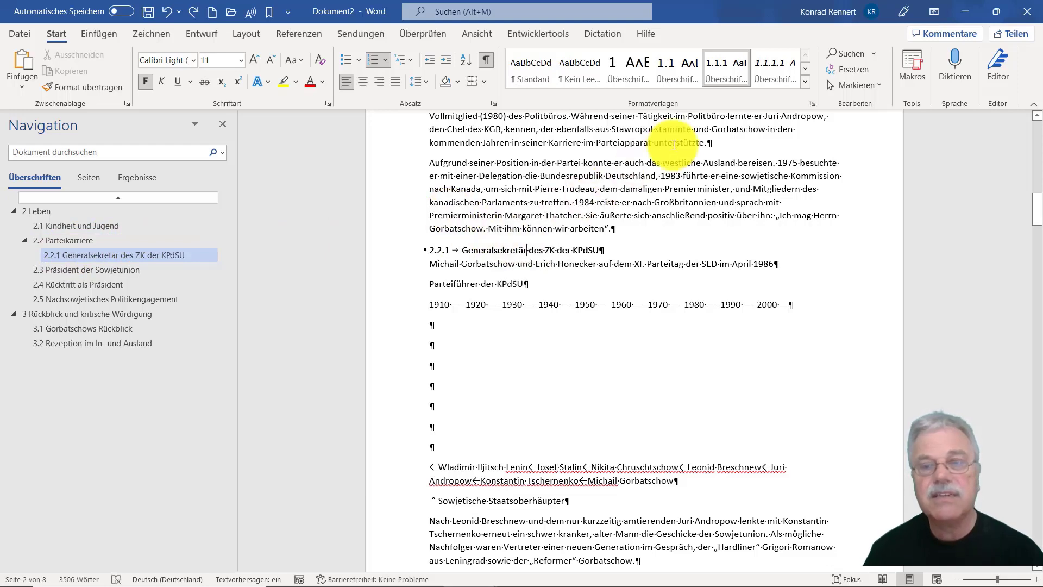
{"action": "left_click", "coordinate": [672, 59]}
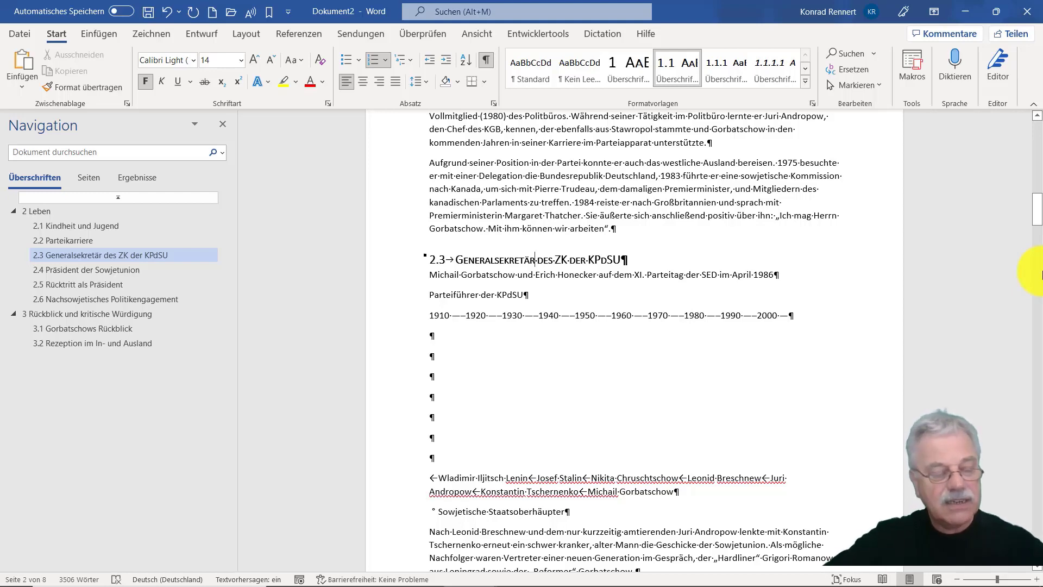
Return to the start of the document and update the complete table of contents again, not only its page numbers.
{"action": "key", "text": "ctrl+Home"}
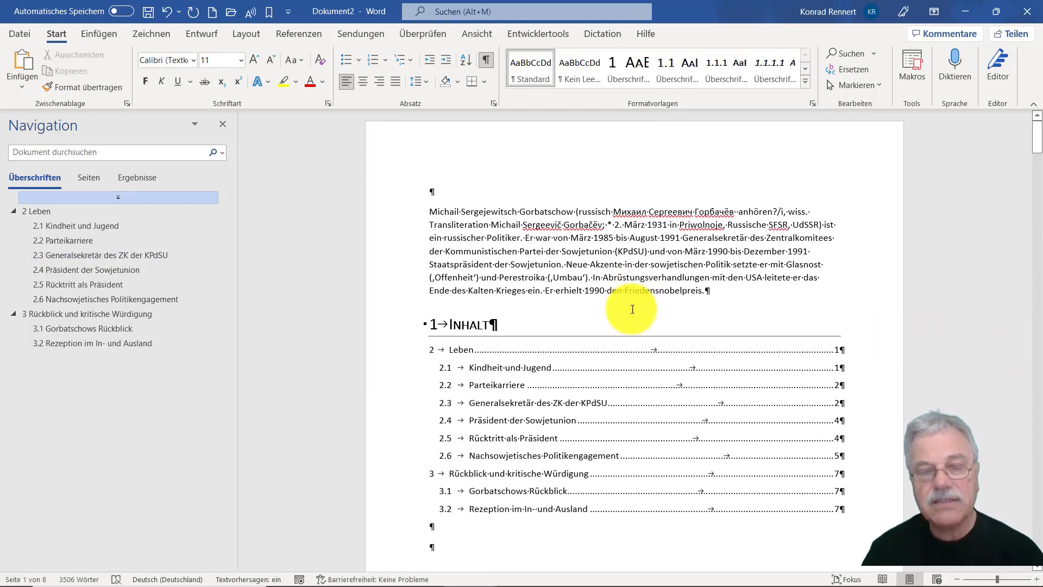
{"action": "left_click", "coordinate": [468, 324]}
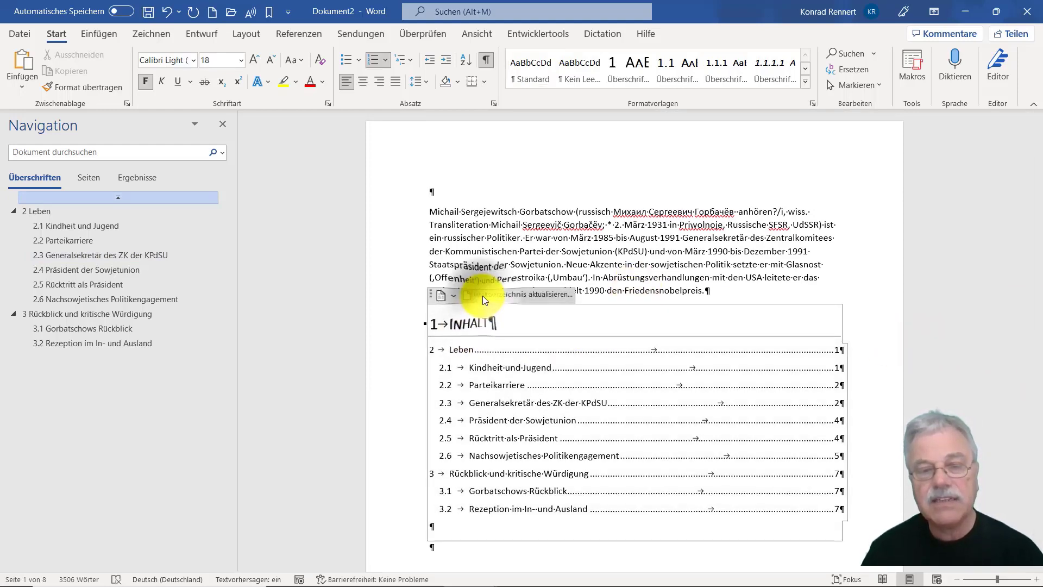
{"action": "left_click", "coordinate": [482, 295]}
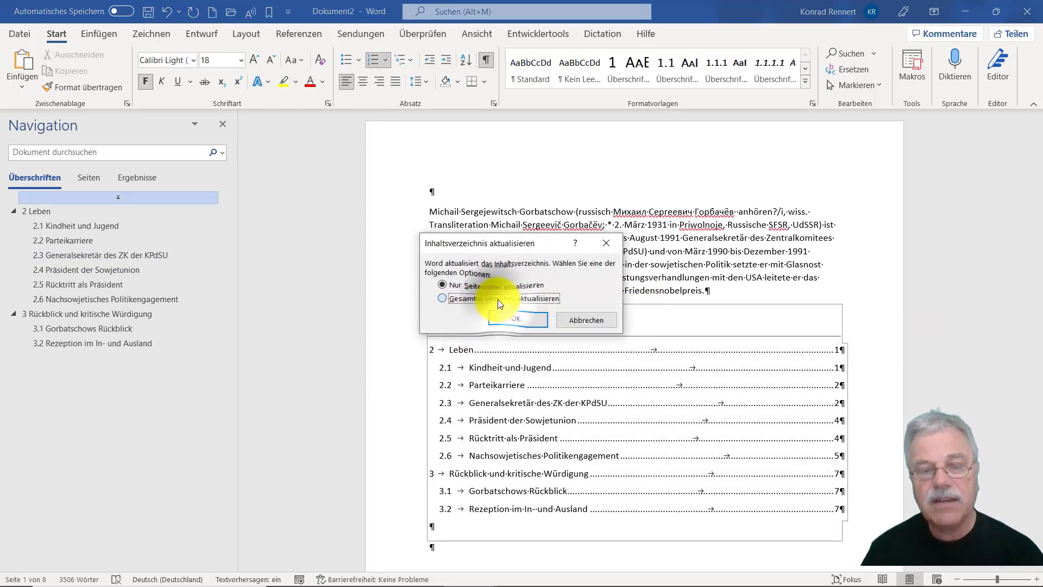
{"action": "left_click", "coordinate": [498, 299]}
{"action": "left_click", "coordinate": [508, 314]}
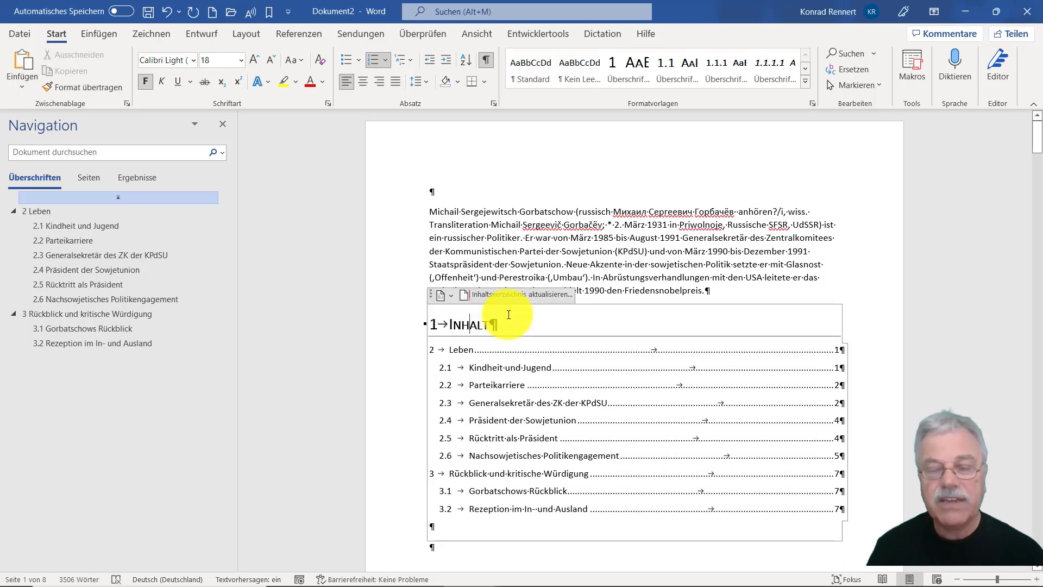